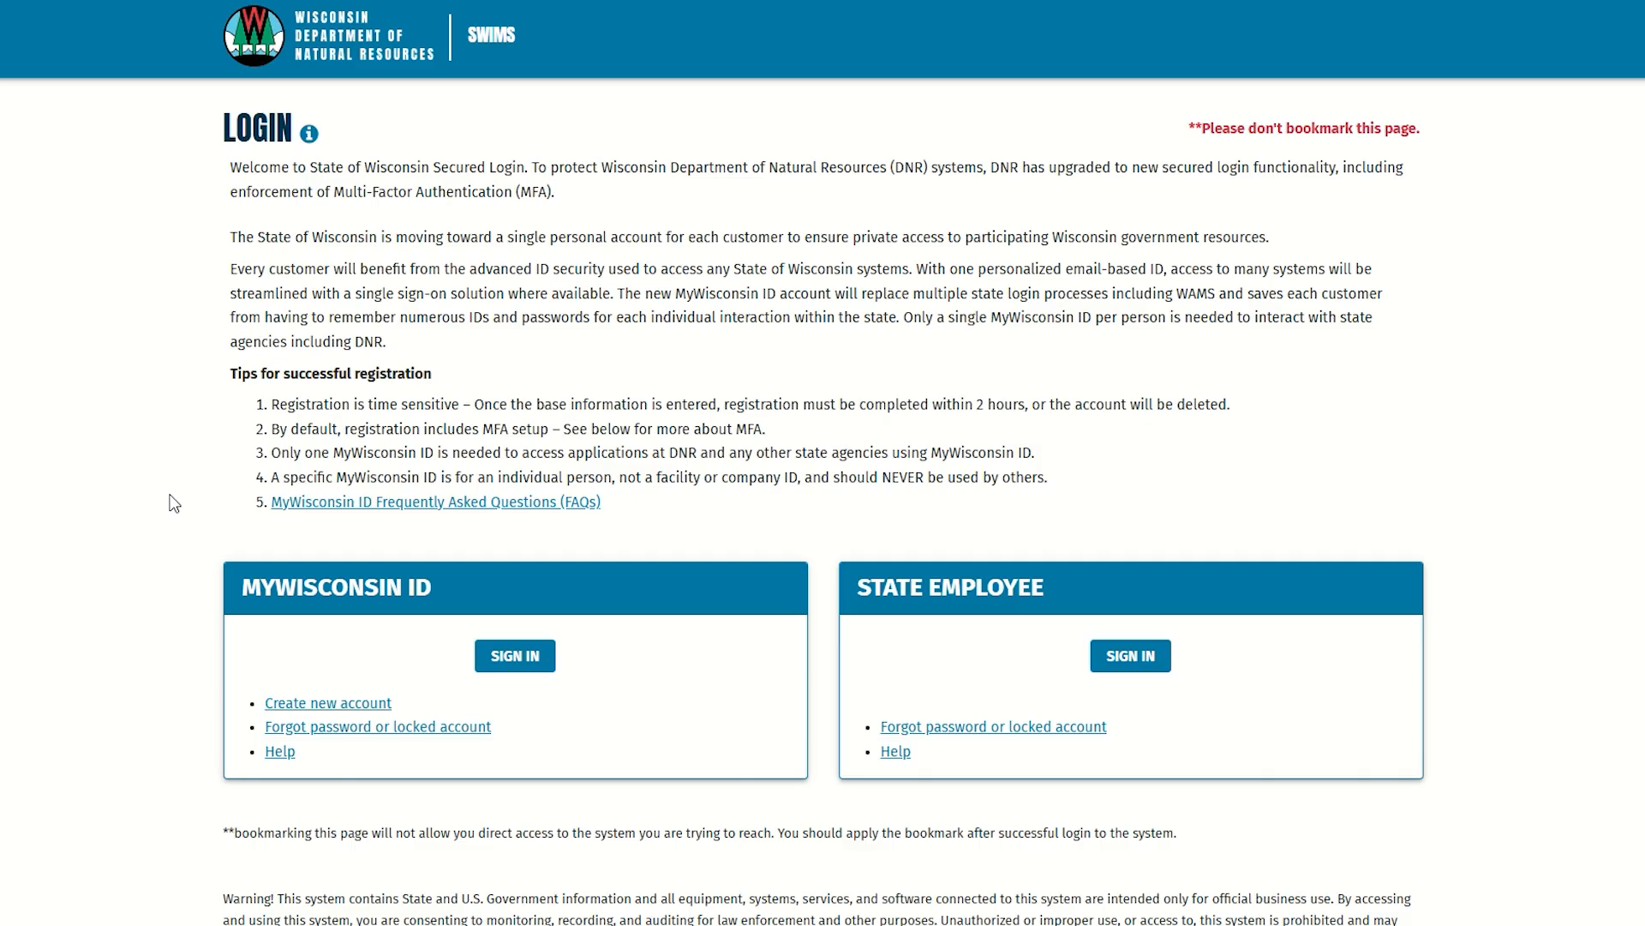
- Sign in with the MyWisconsin ID email and account password, then enter the texted SMS verification code
click(542, 664)
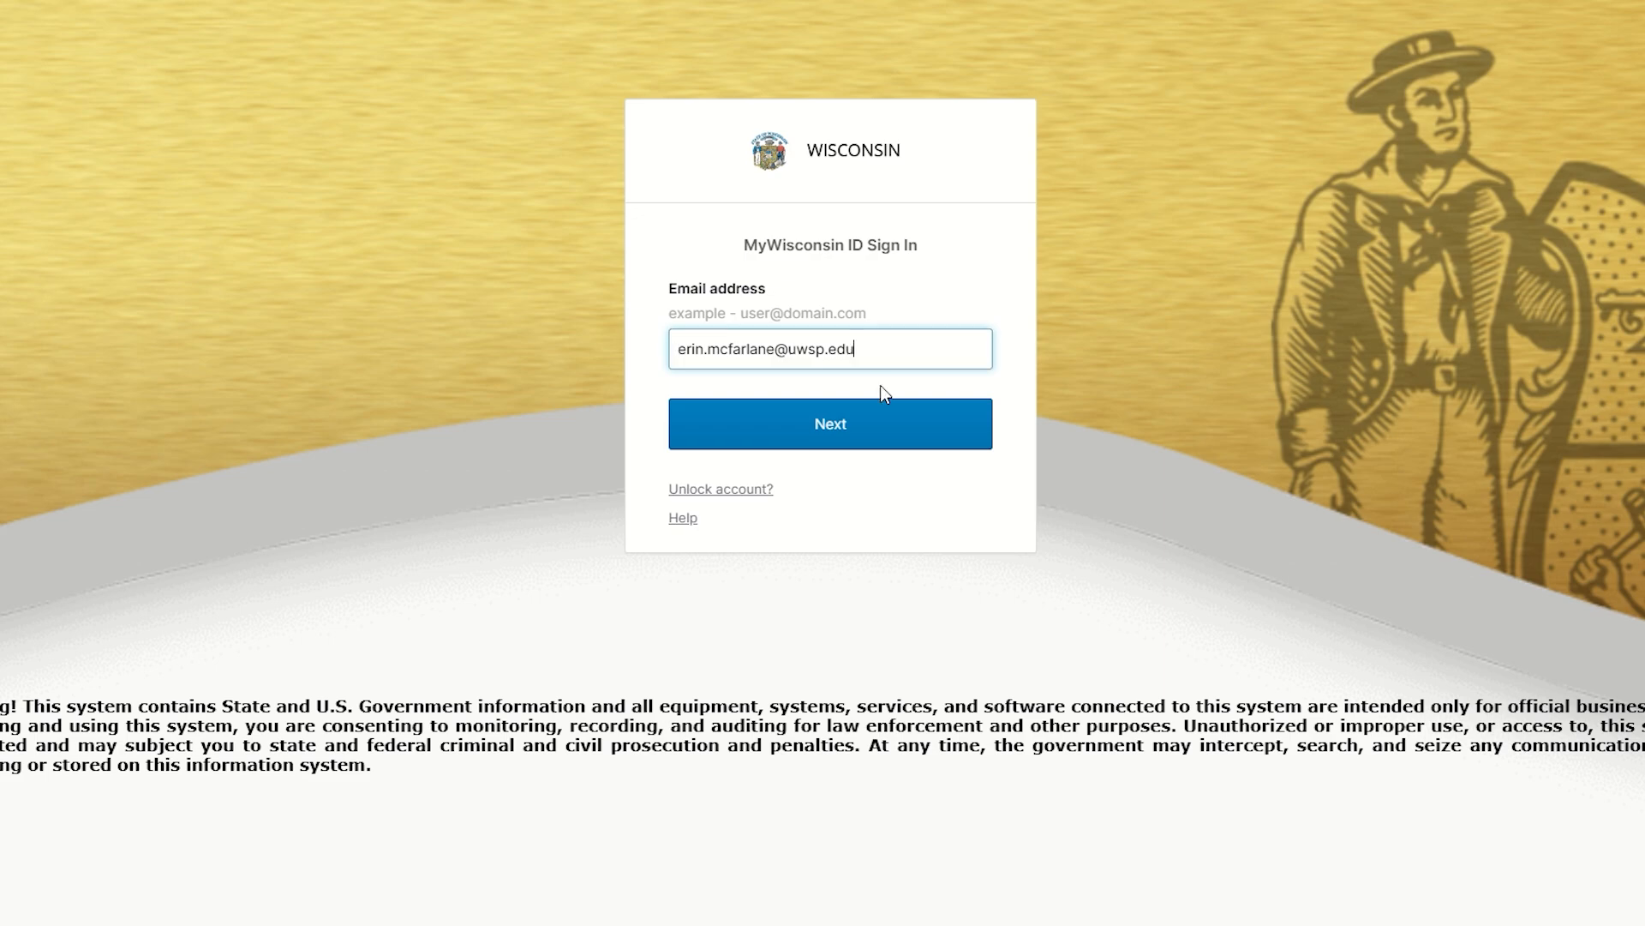
click(890, 433)
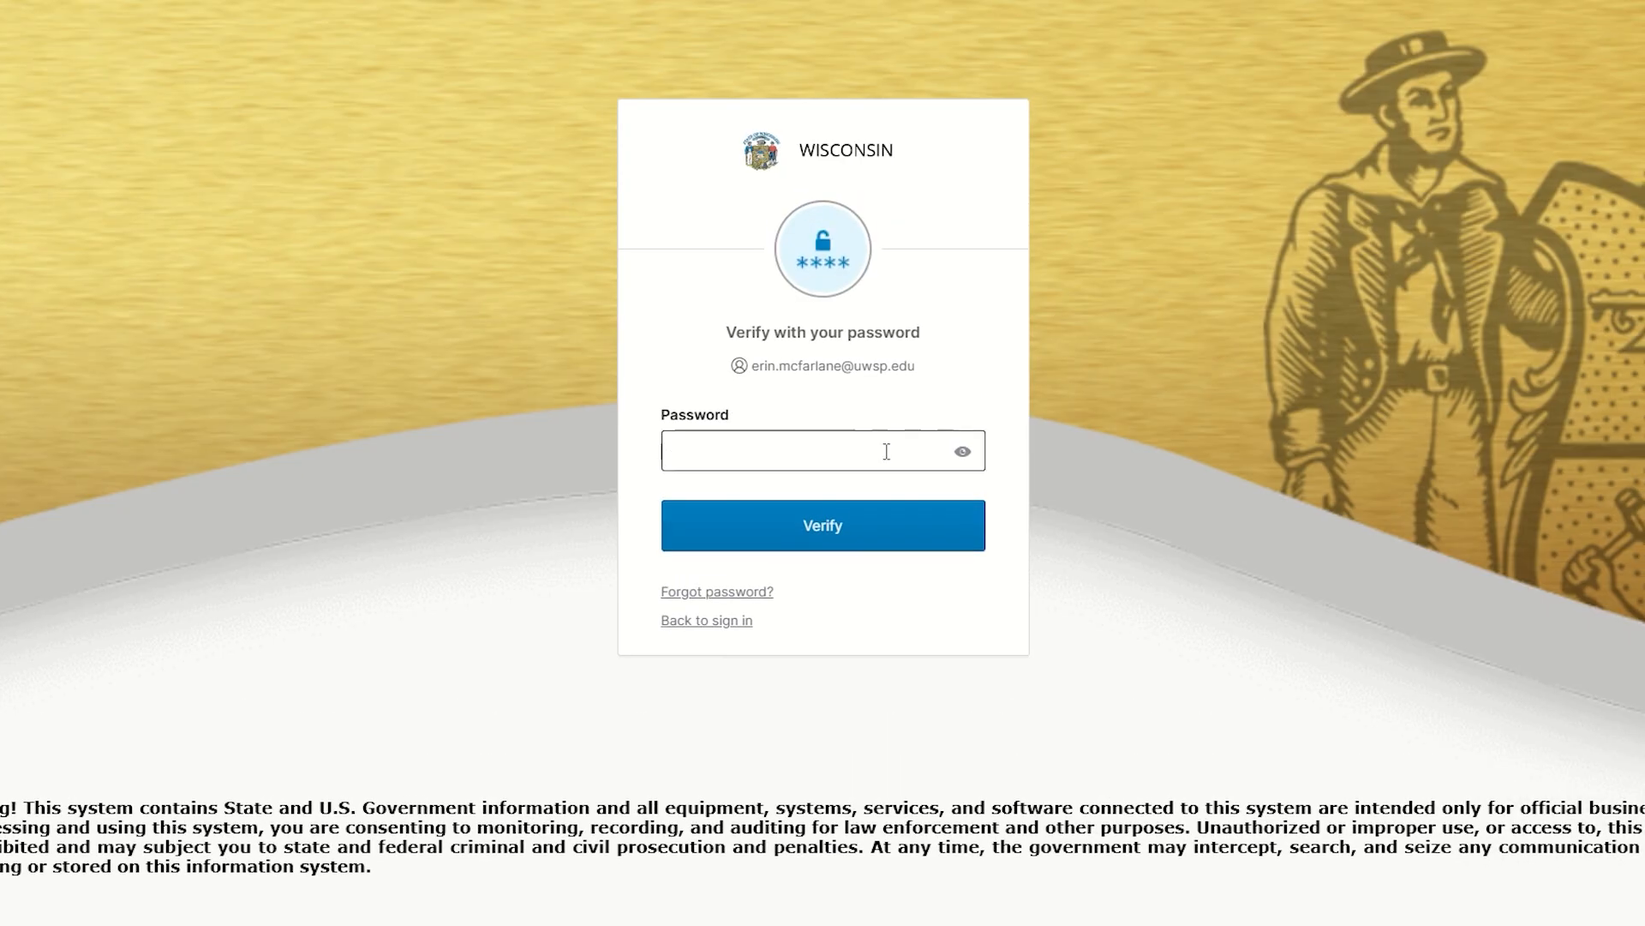
text(•••••••••••••)
click(883, 531)
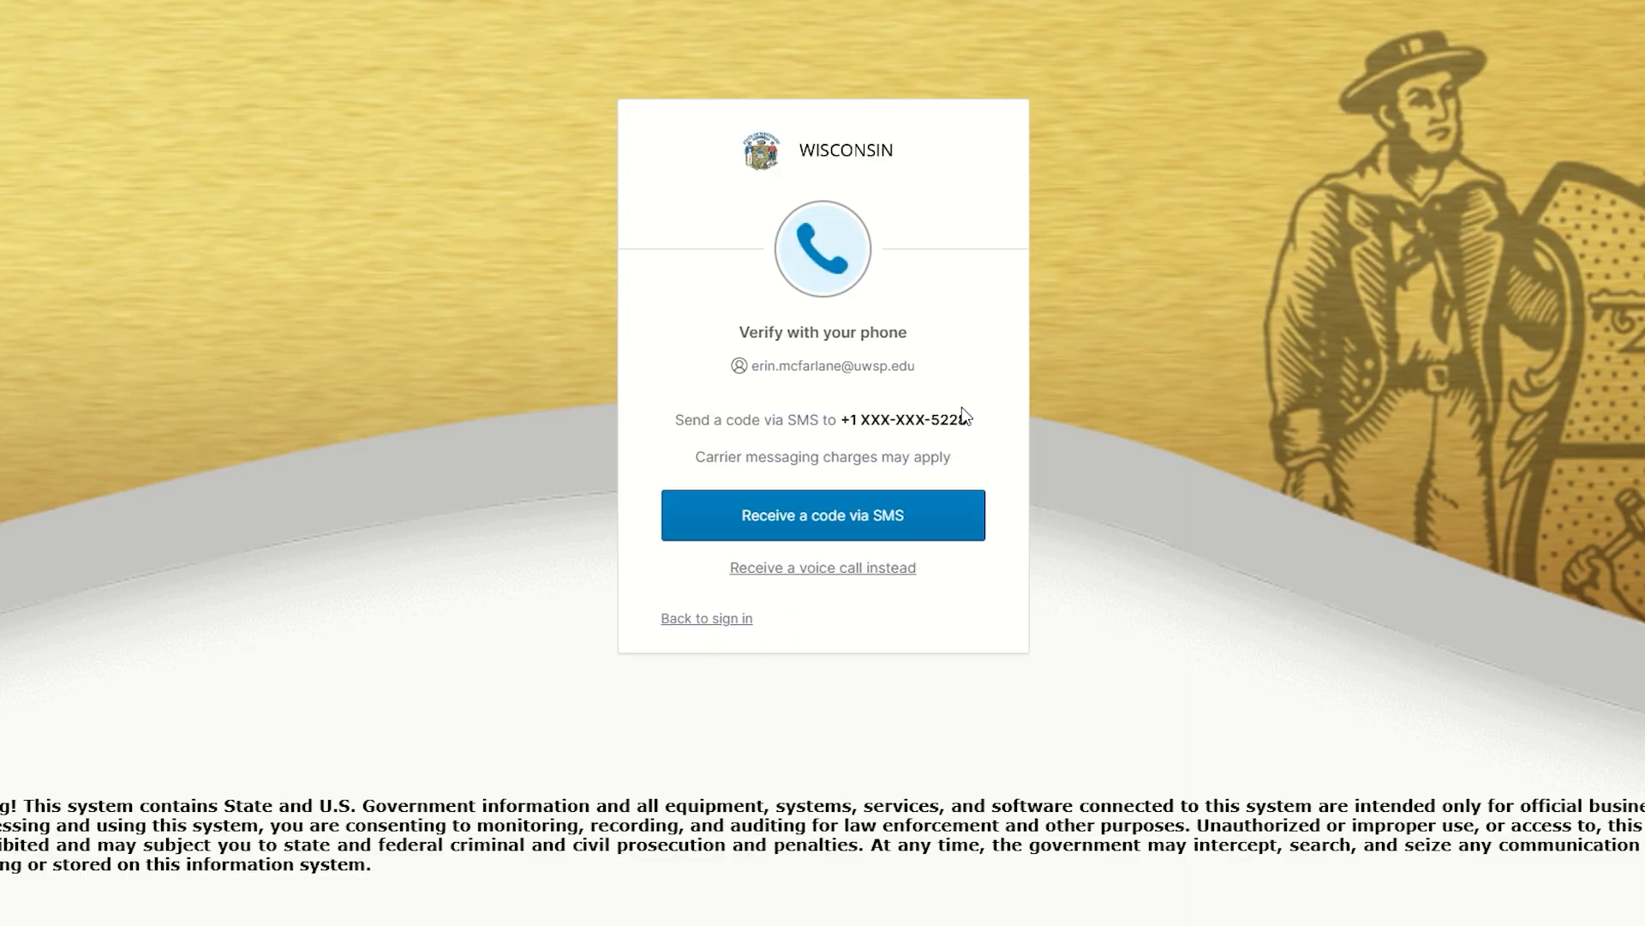
click(888, 507)
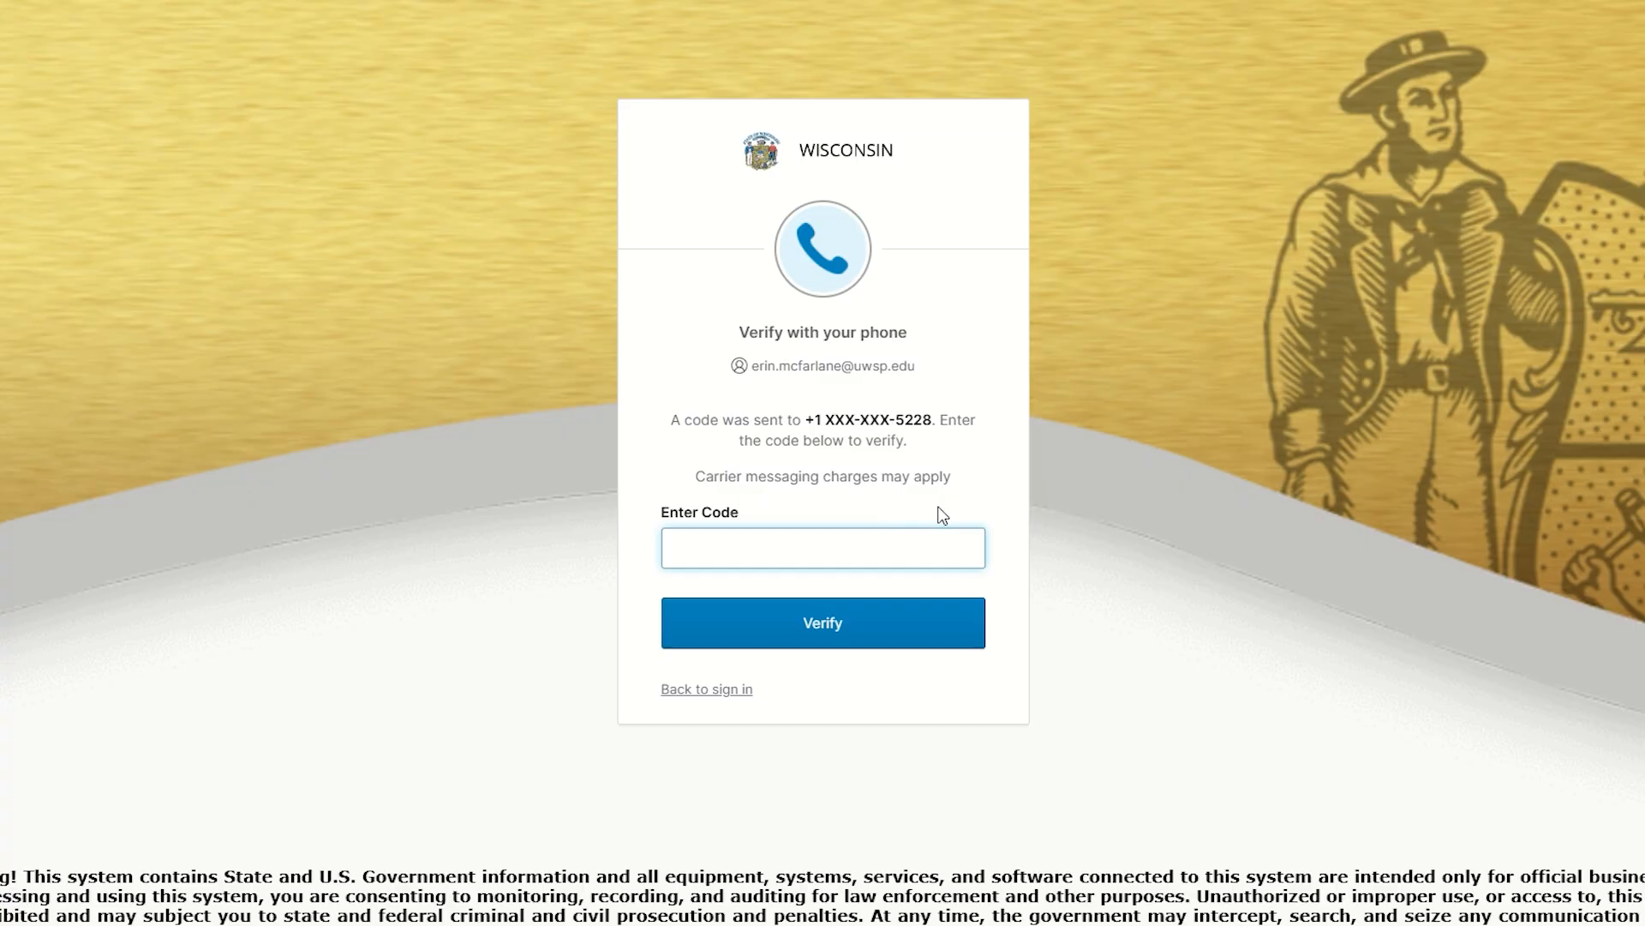
- Confirm the verification code, visit Submit Data, then return to the SWIMS home page
click(884, 645)
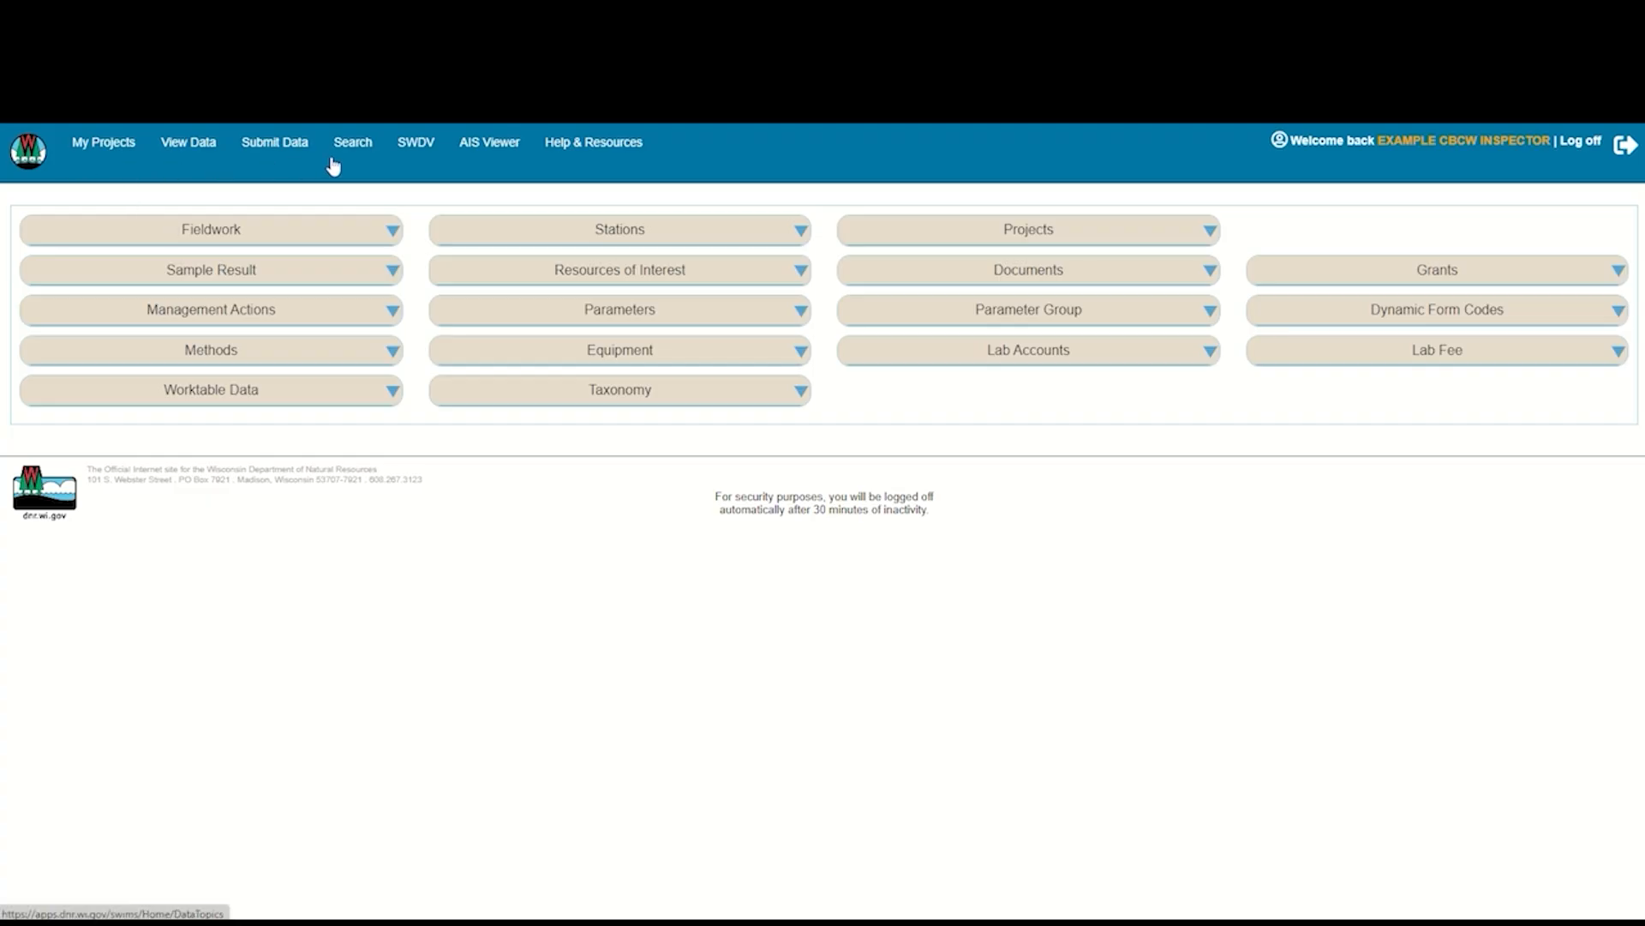
click(274, 148)
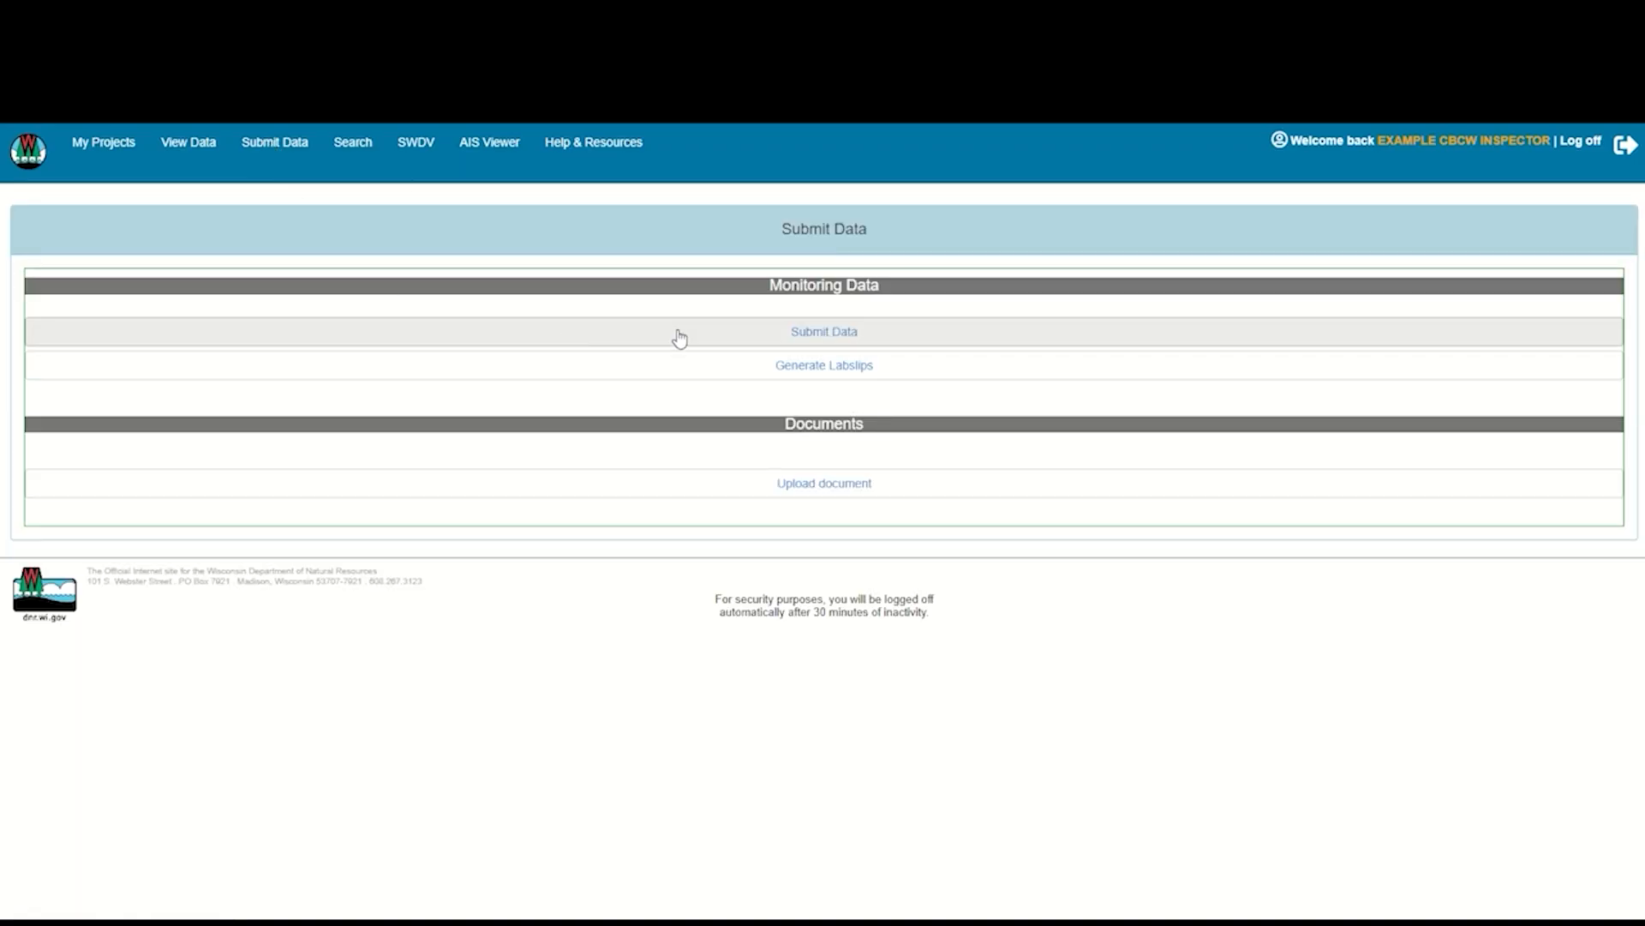
click(854, 330)
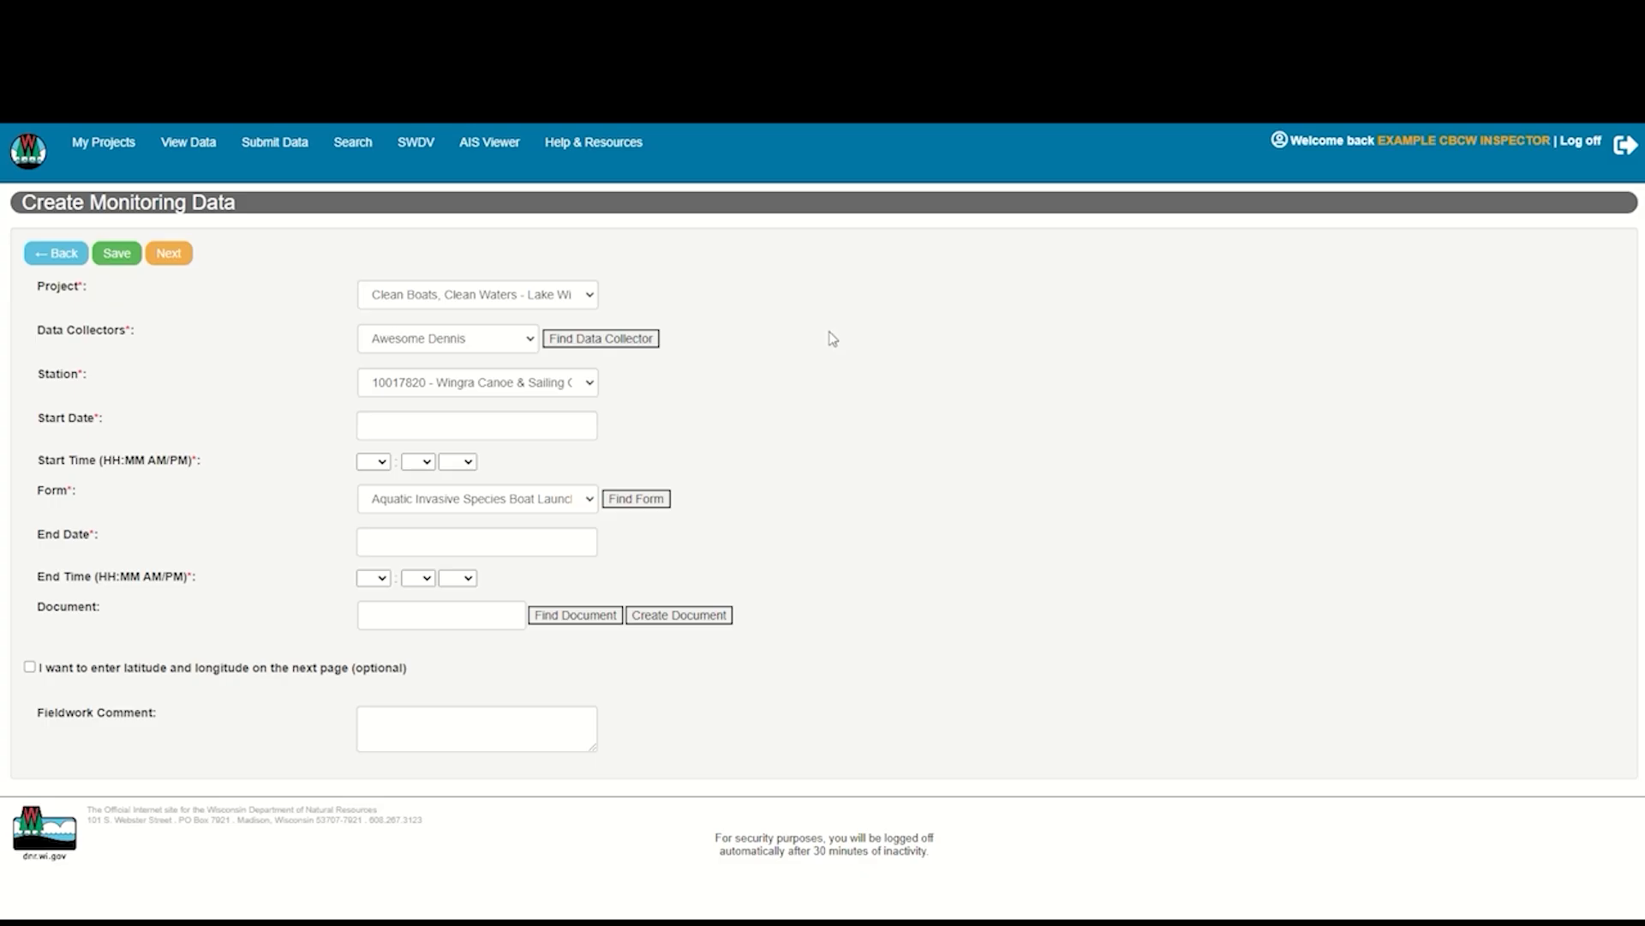
click(27, 160)
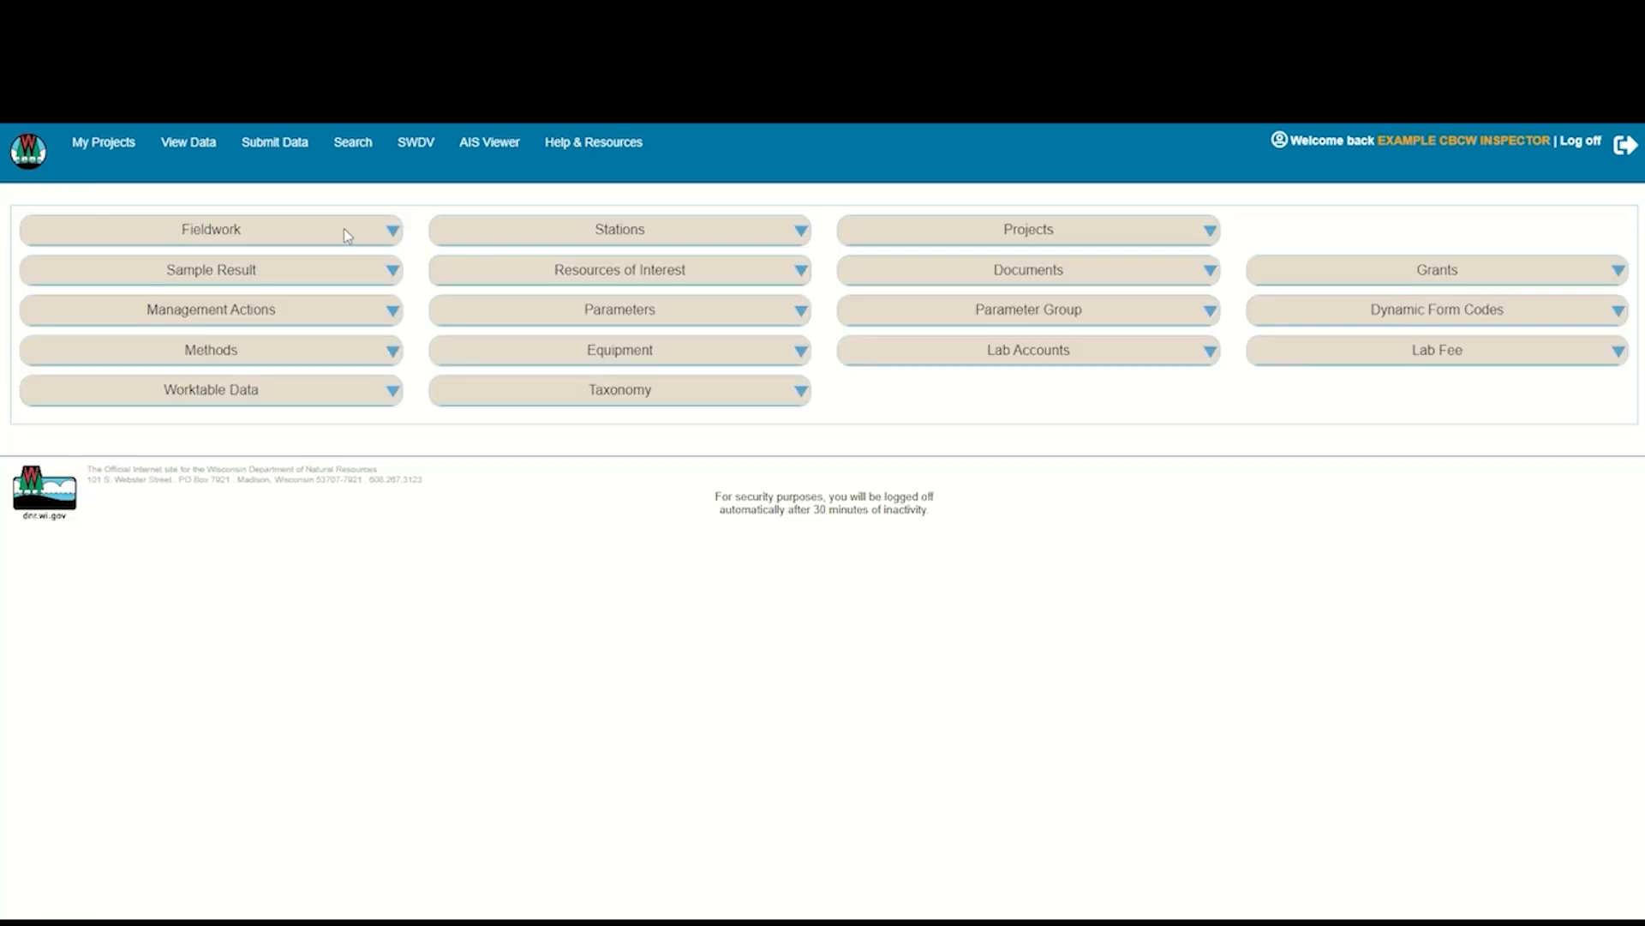
- Expand the Fieldwork panel and create a new fieldwork record
click(393, 231)
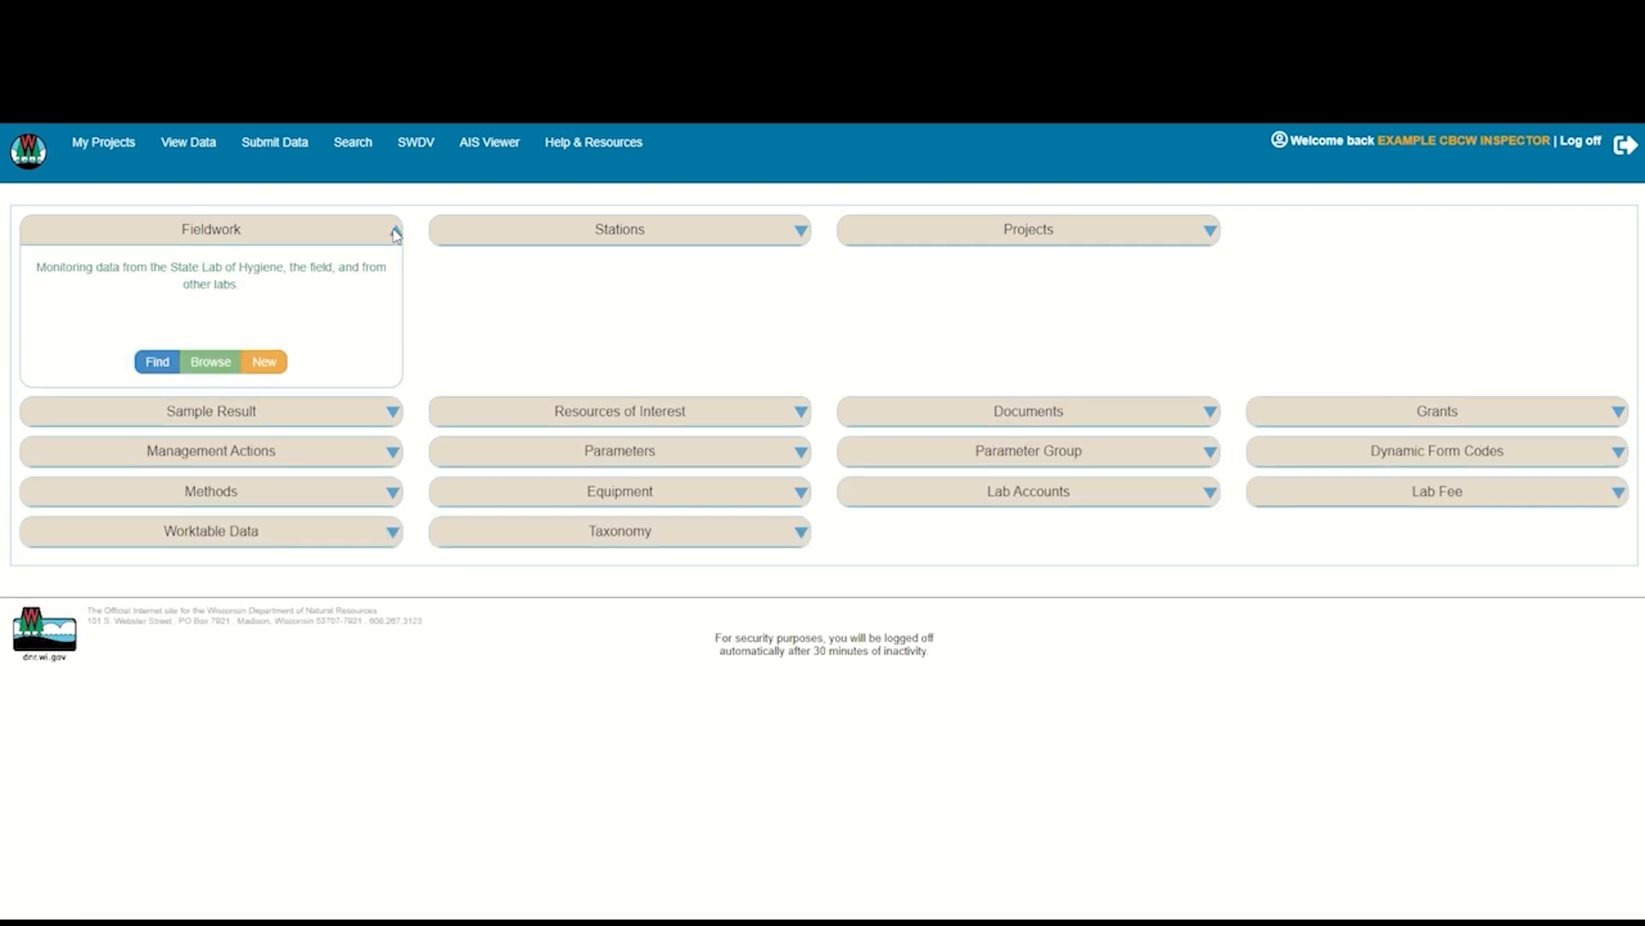
click(265, 362)
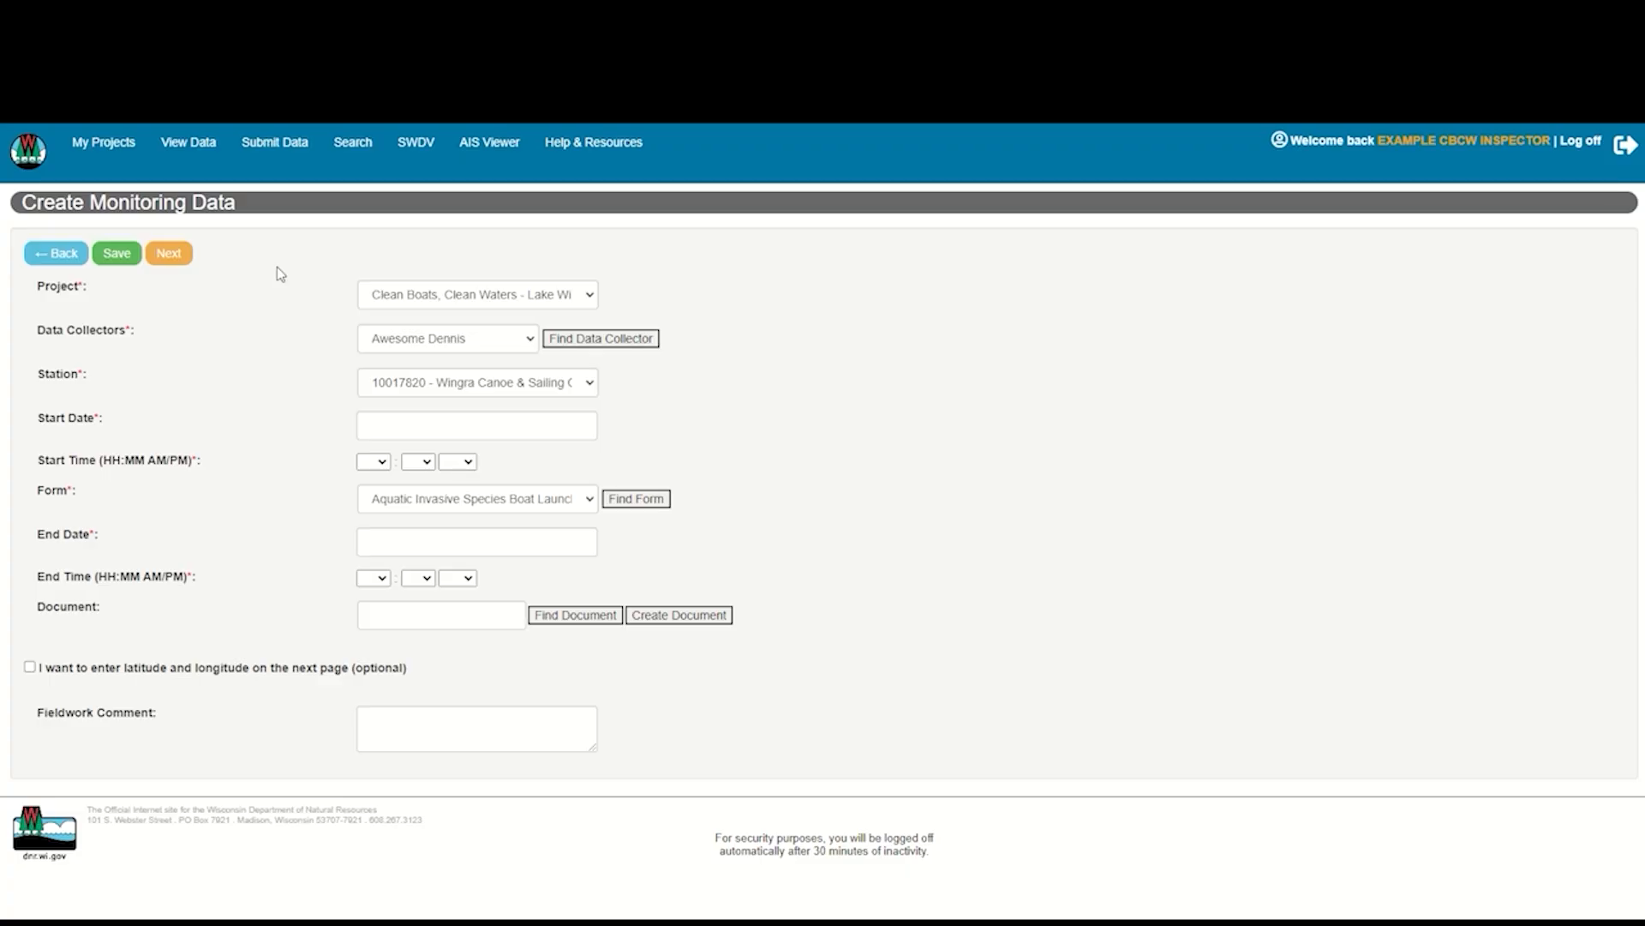
- Choose project Clean Boats, Clean Waters - Lake Wingra, collector Example CBCW Inspector, and station Vilas Park Boat Launch
click(589, 296)
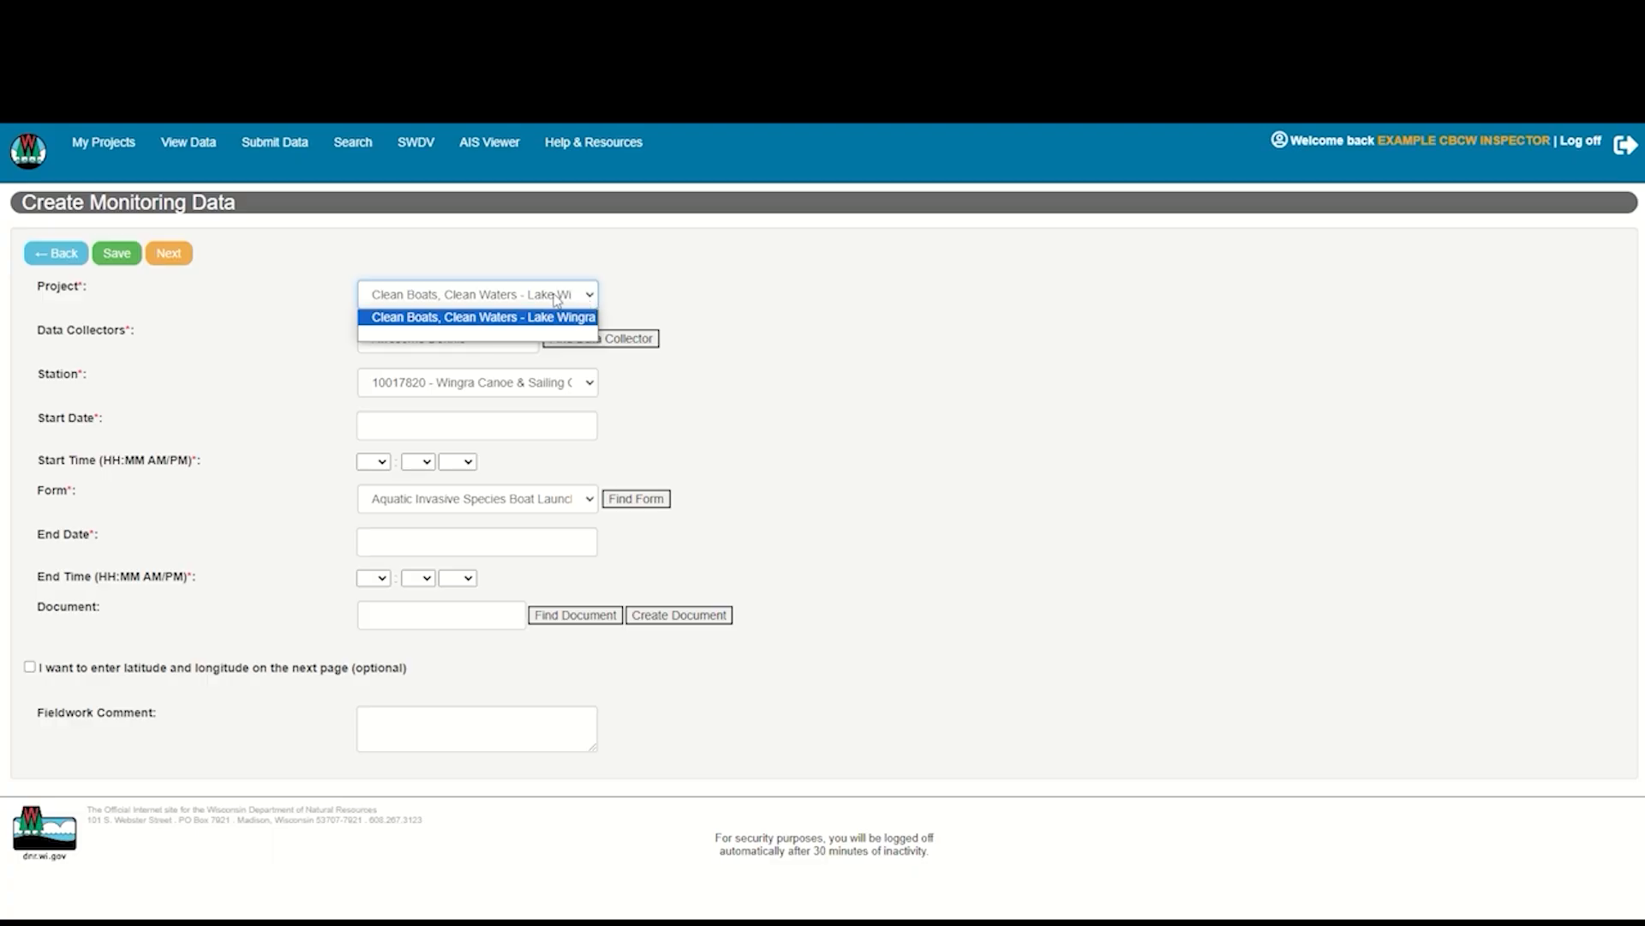
click(543, 319)
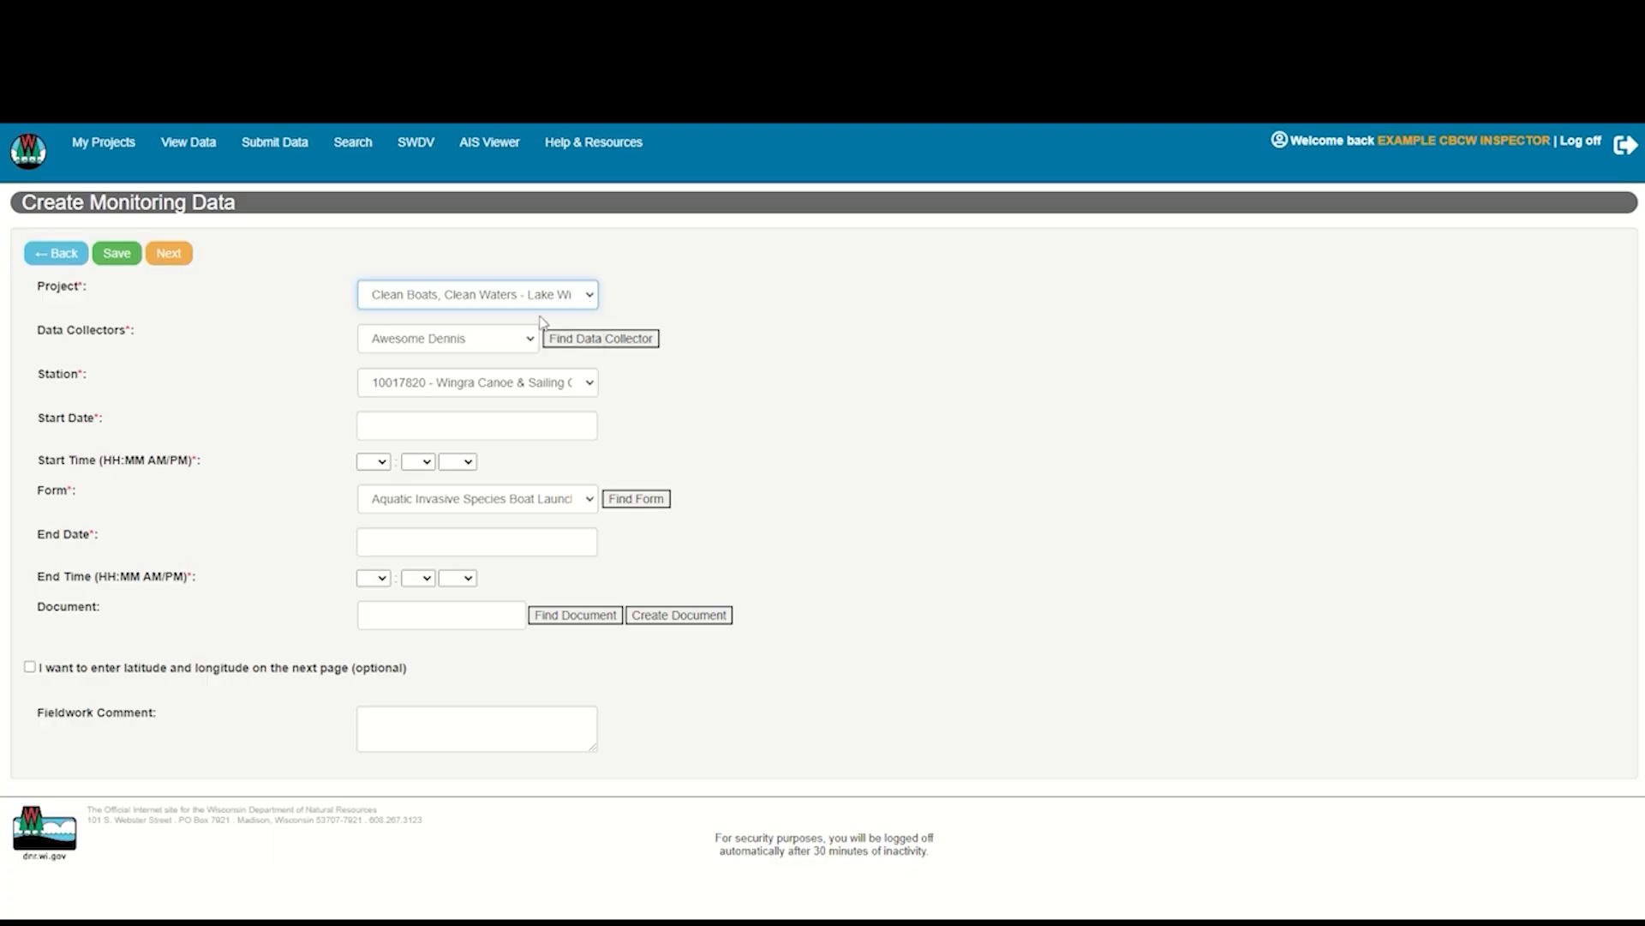
key(Tab)
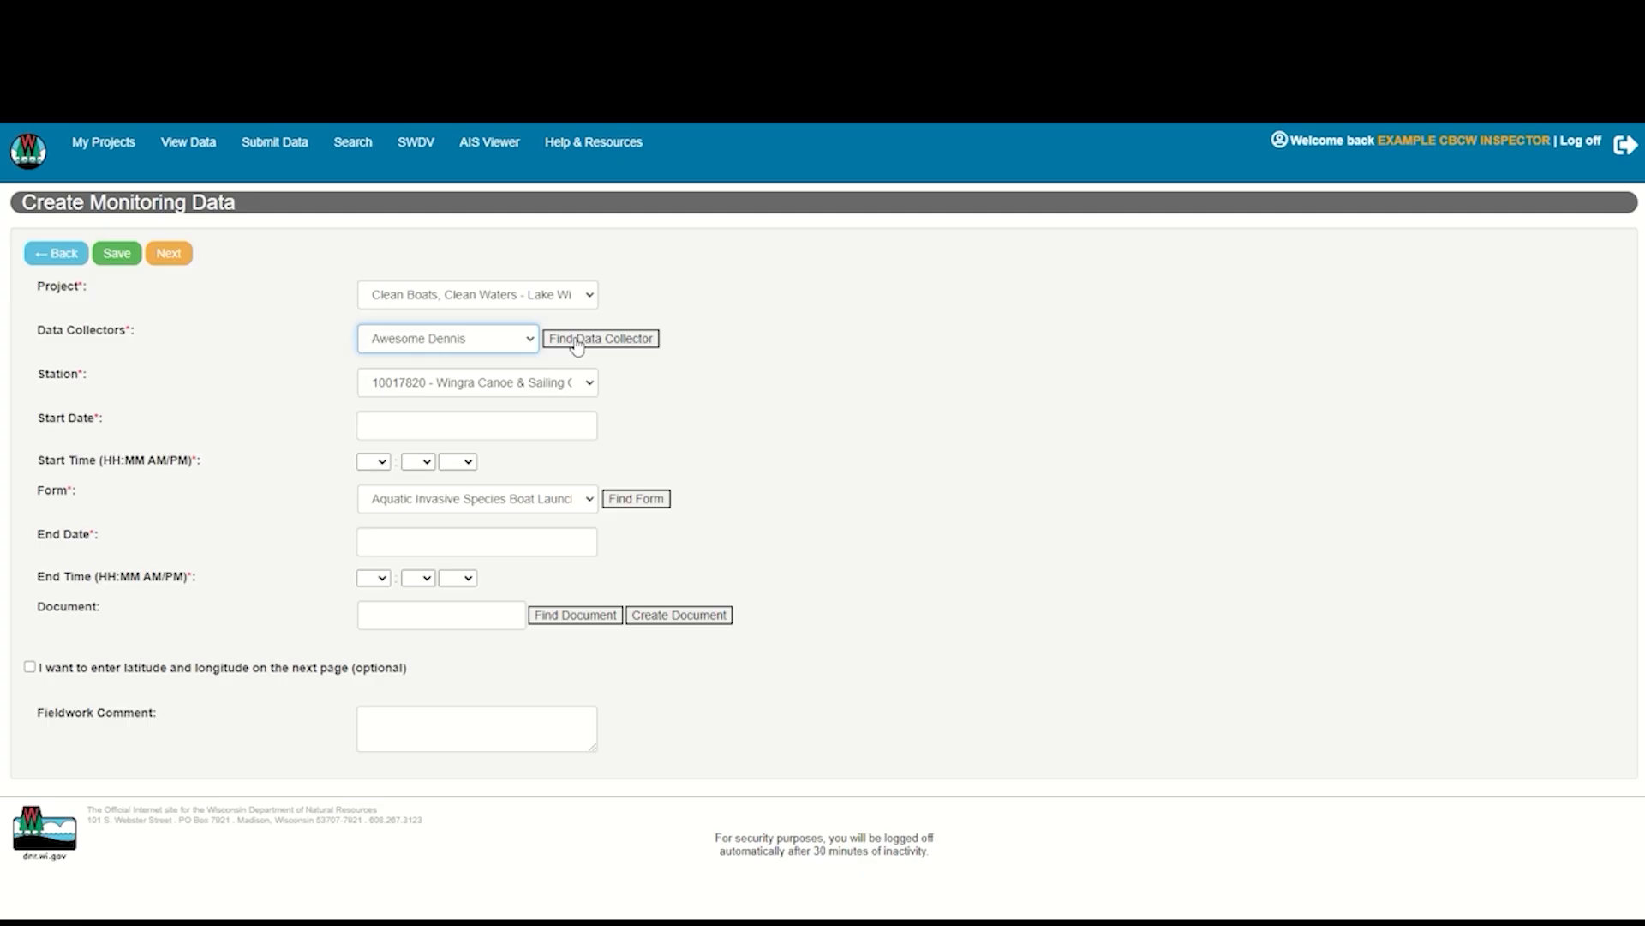
click(532, 343)
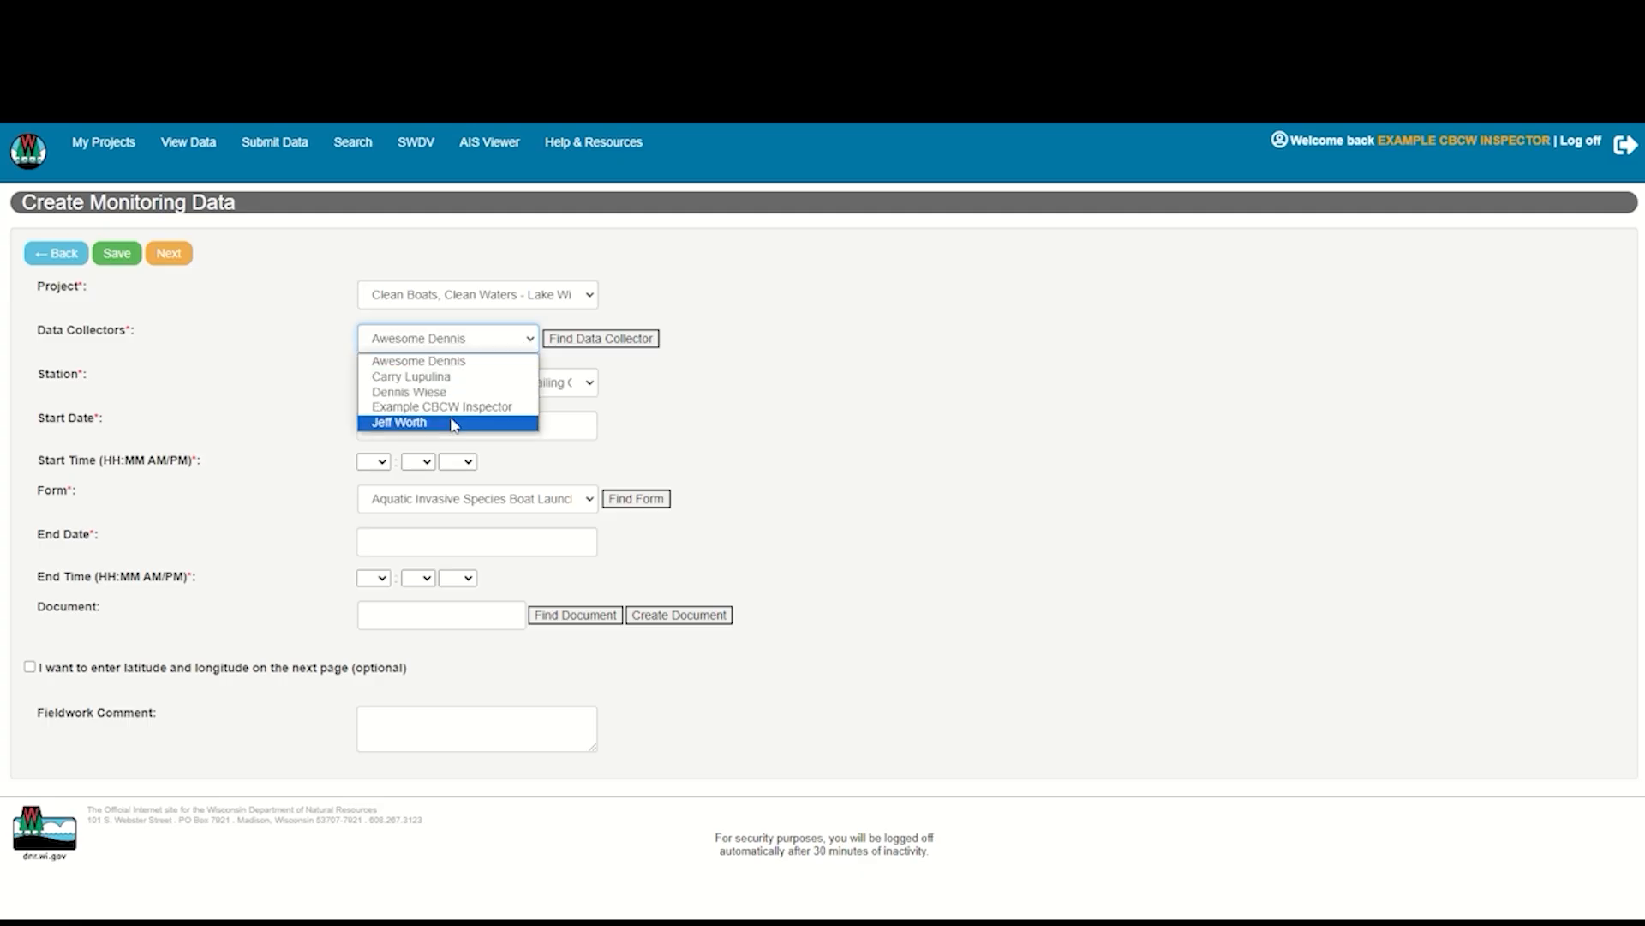
click(457, 378)
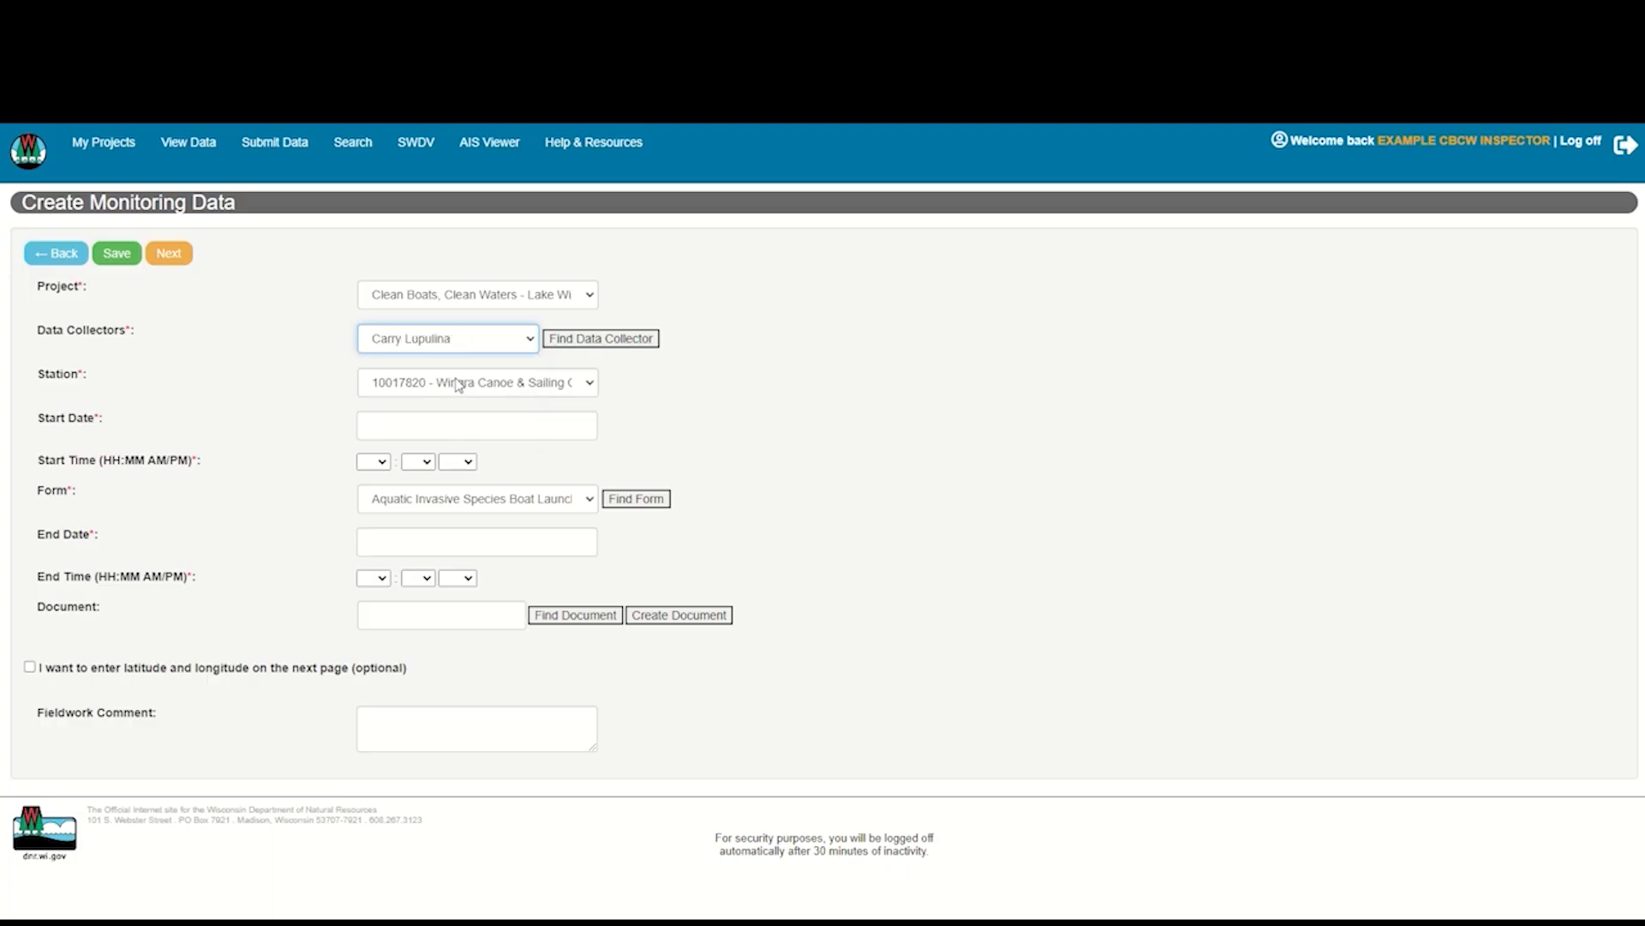
key(Down)
key(Down)
click(591, 385)
click(579, 420)
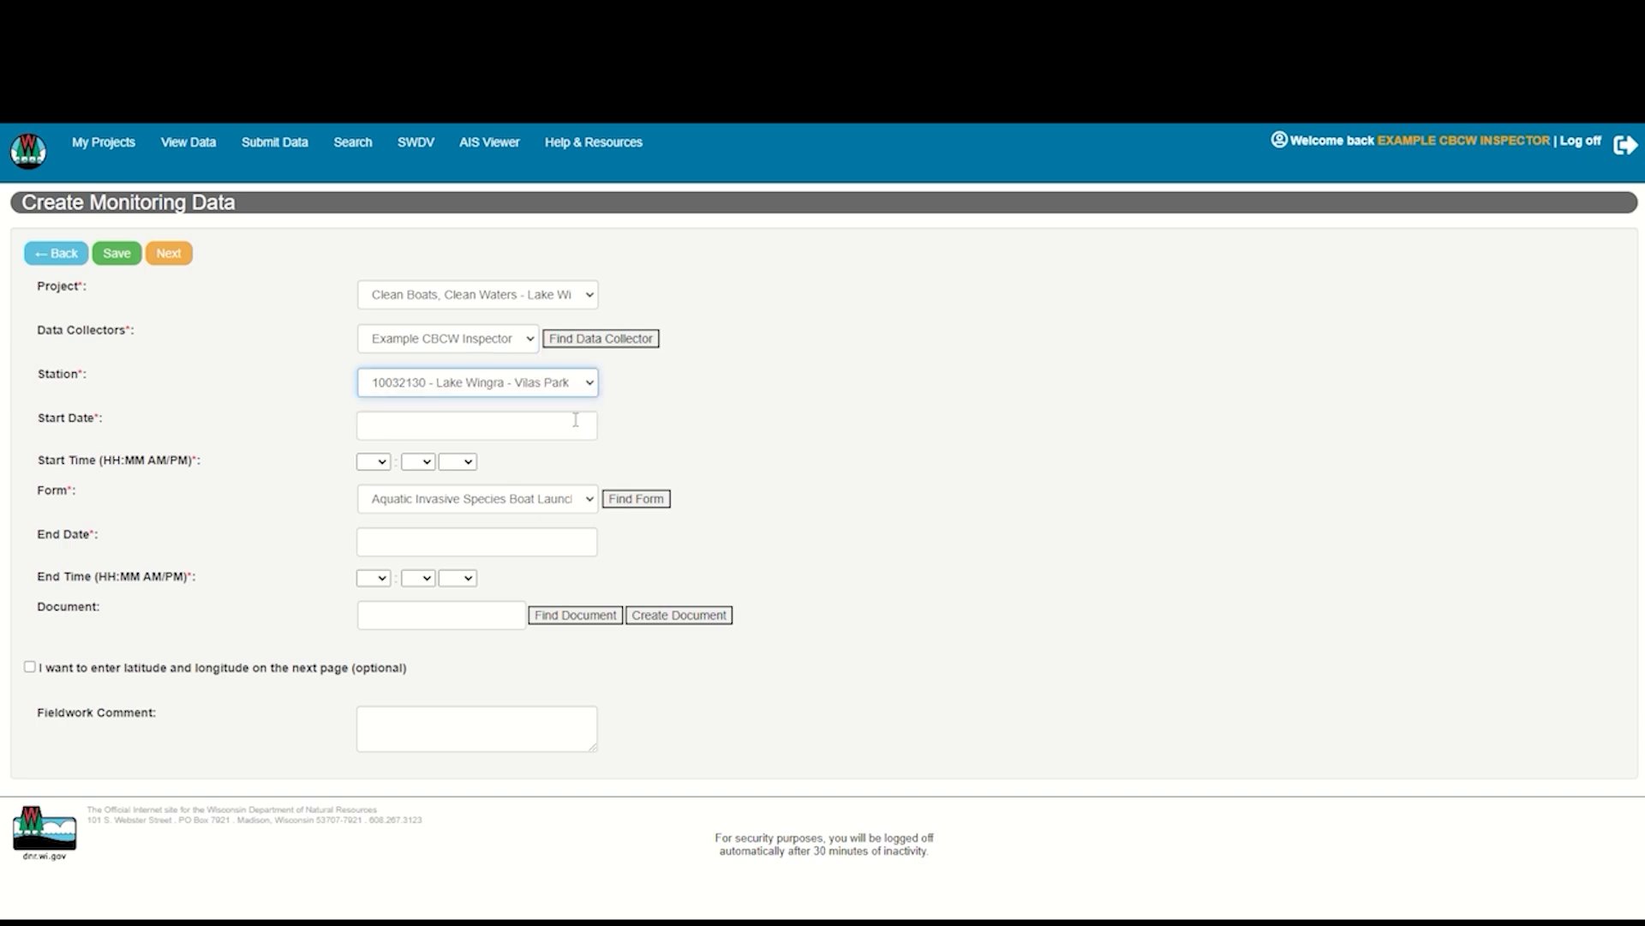
- Pick June 10, 2023 as start date and 7:00 AM as start time
click(393, 425)
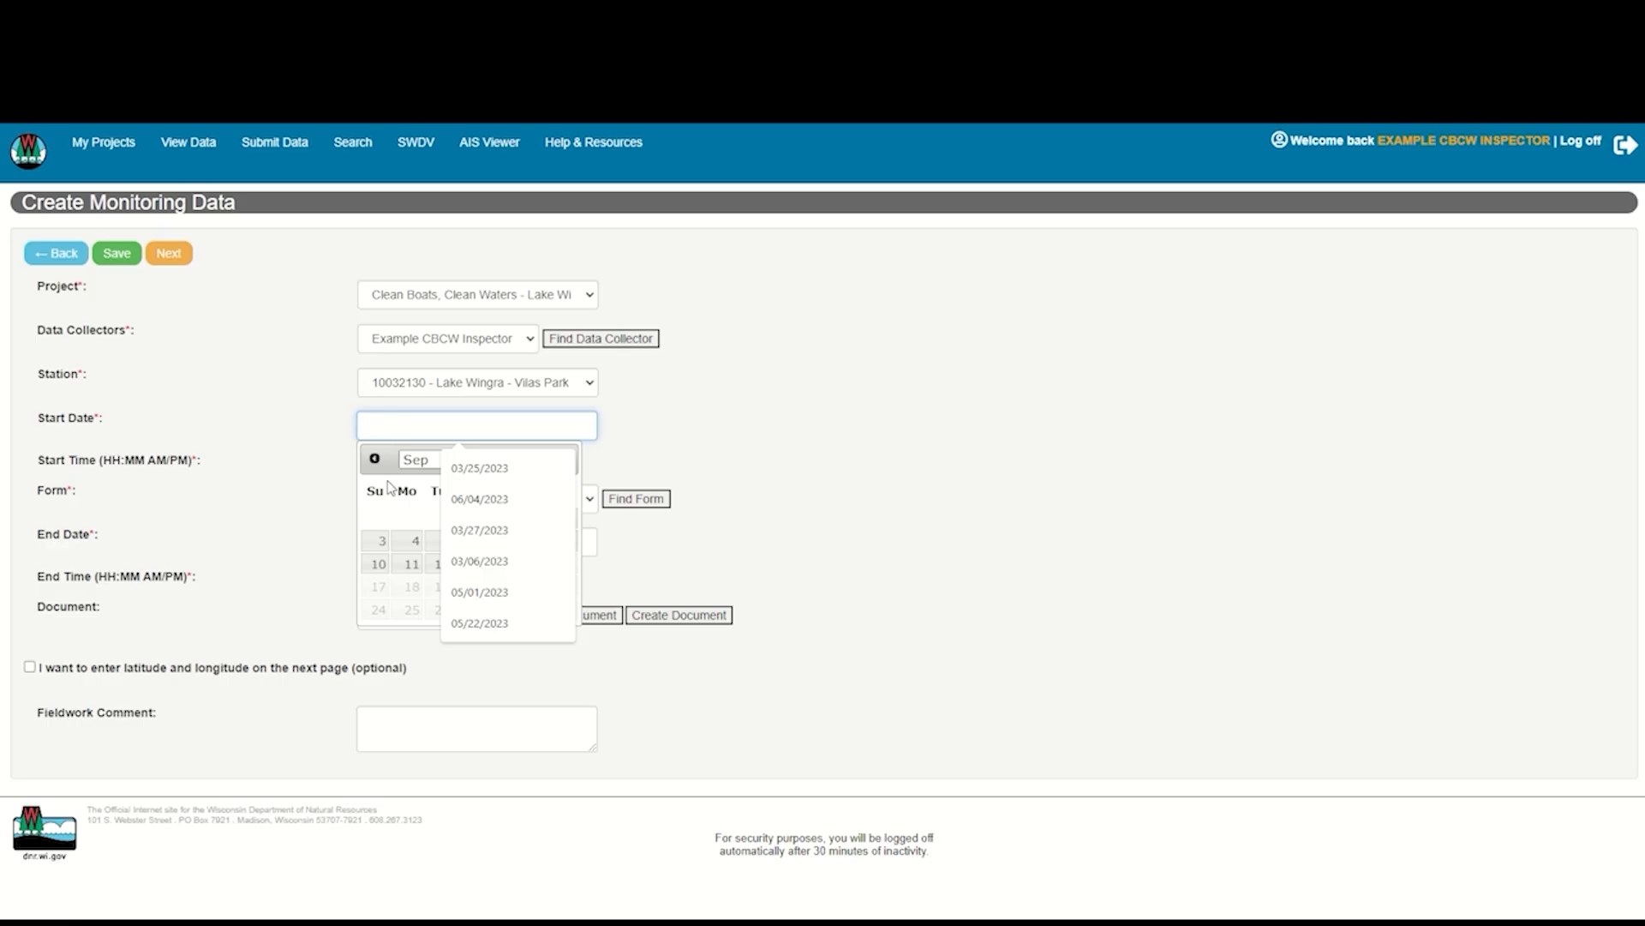
click(427, 467)
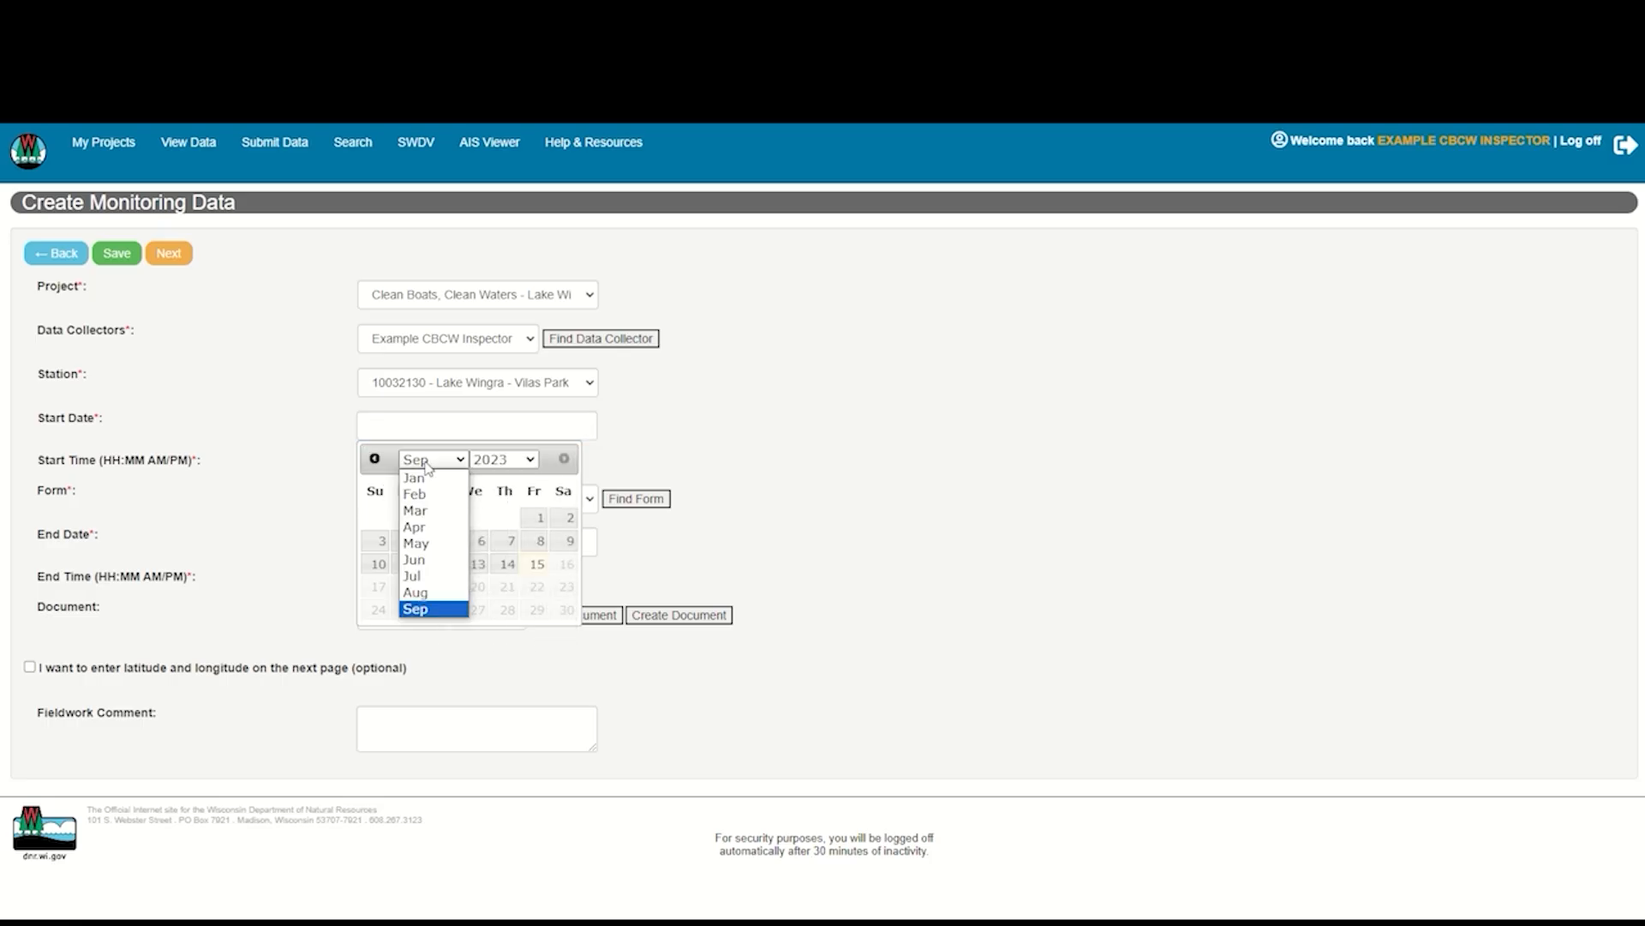
click(426, 561)
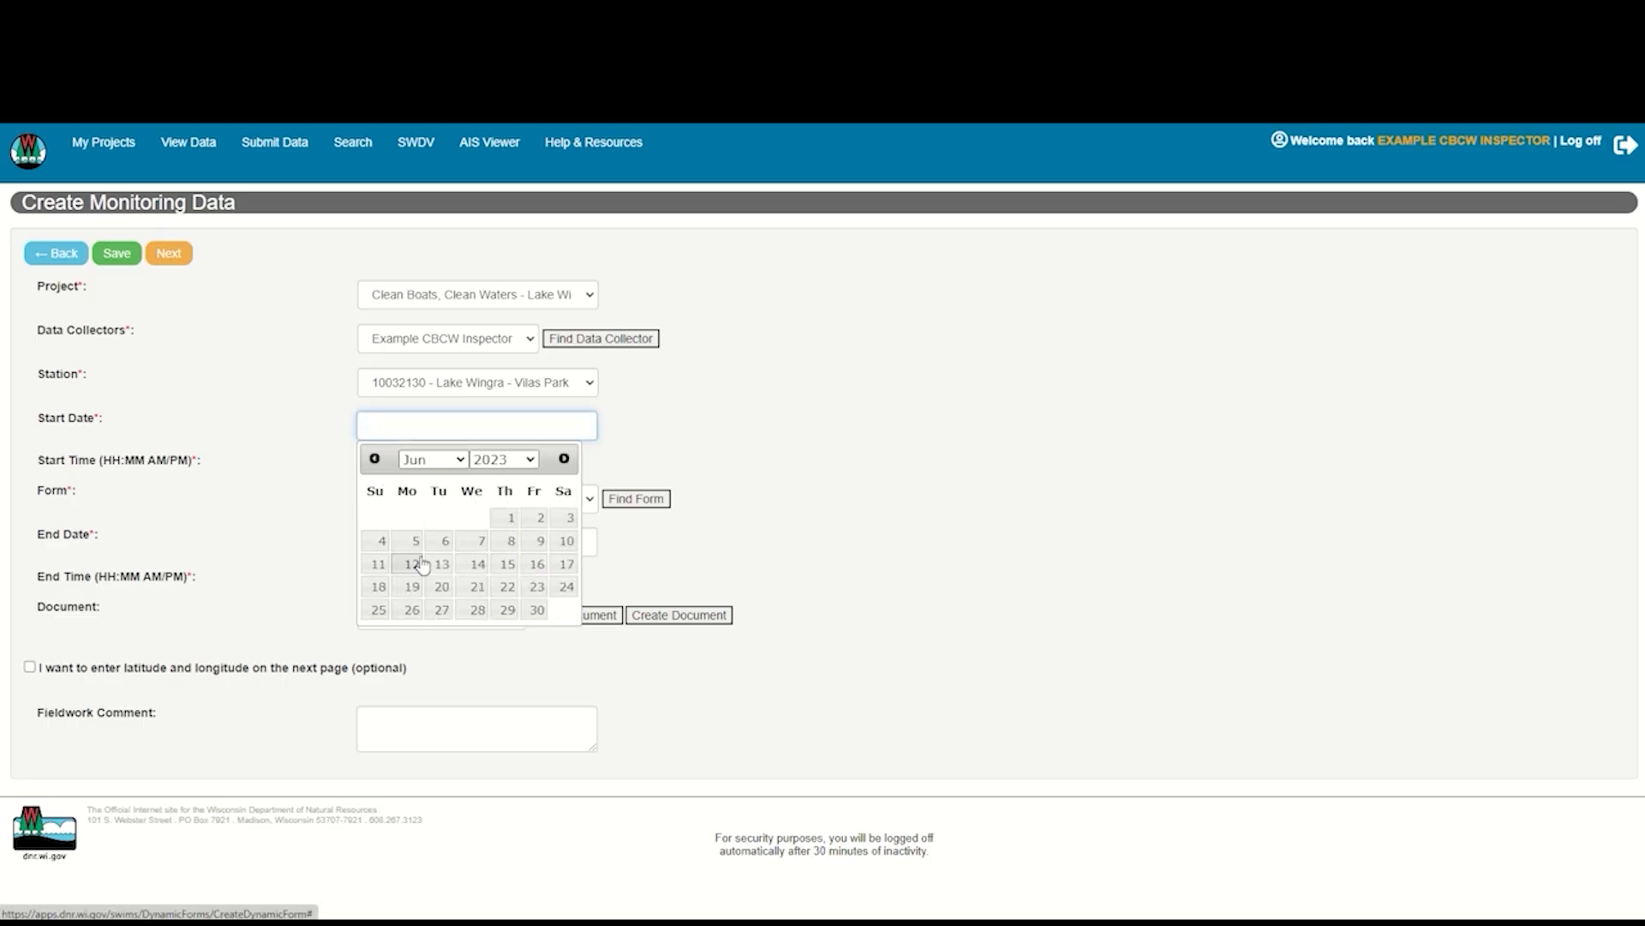
click(567, 542)
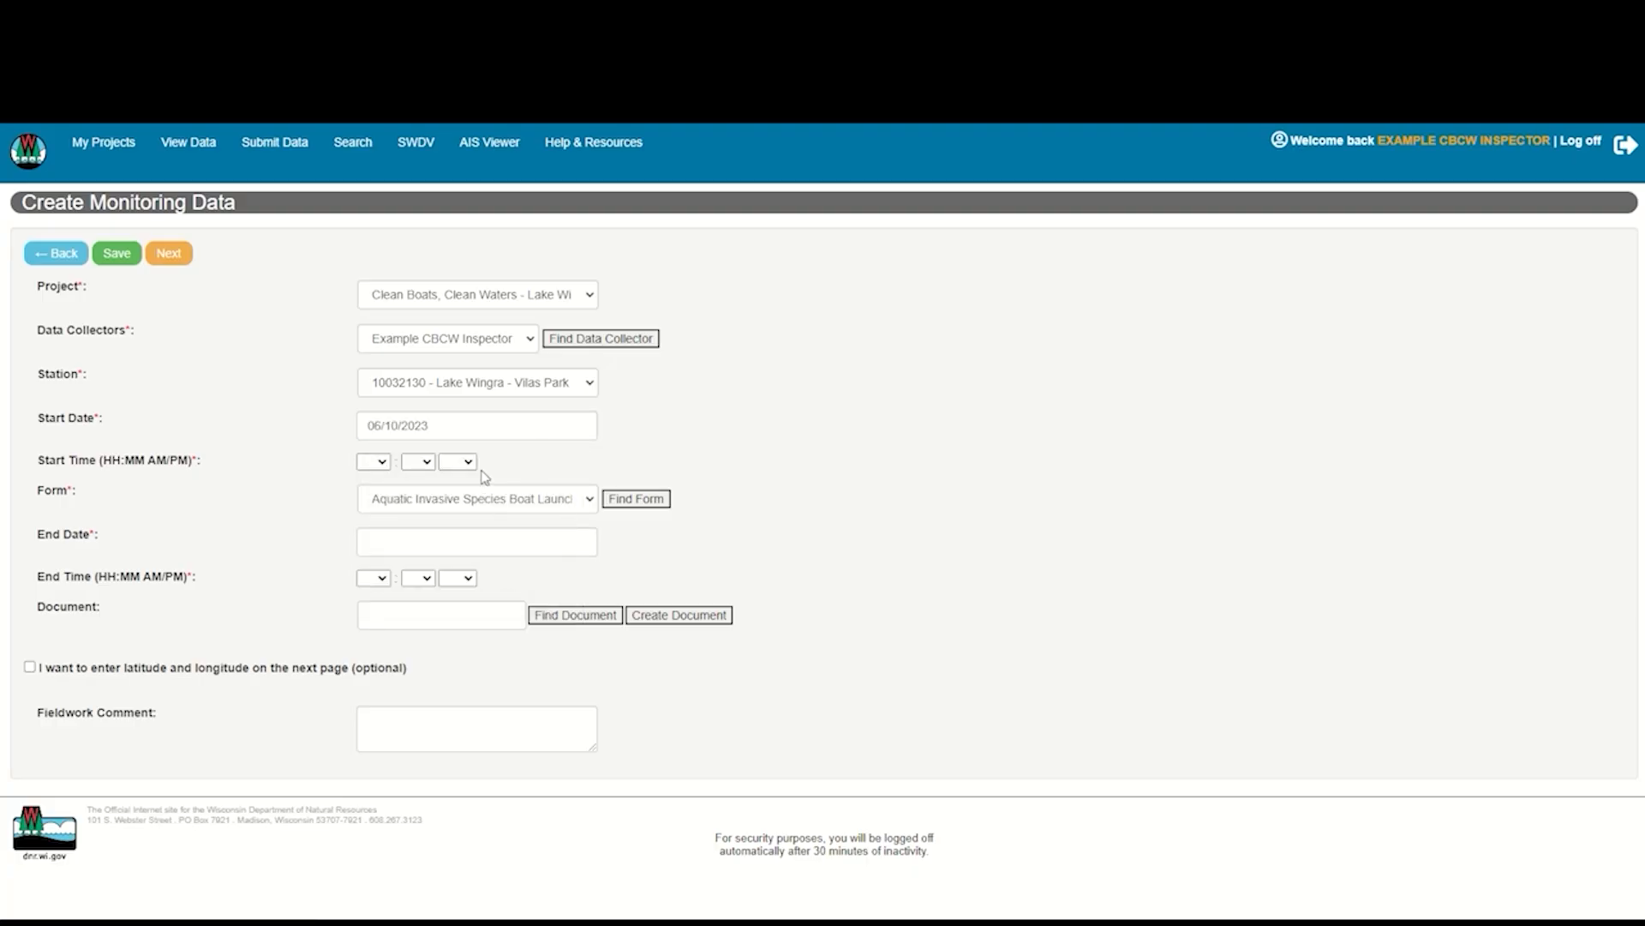
click(384, 464)
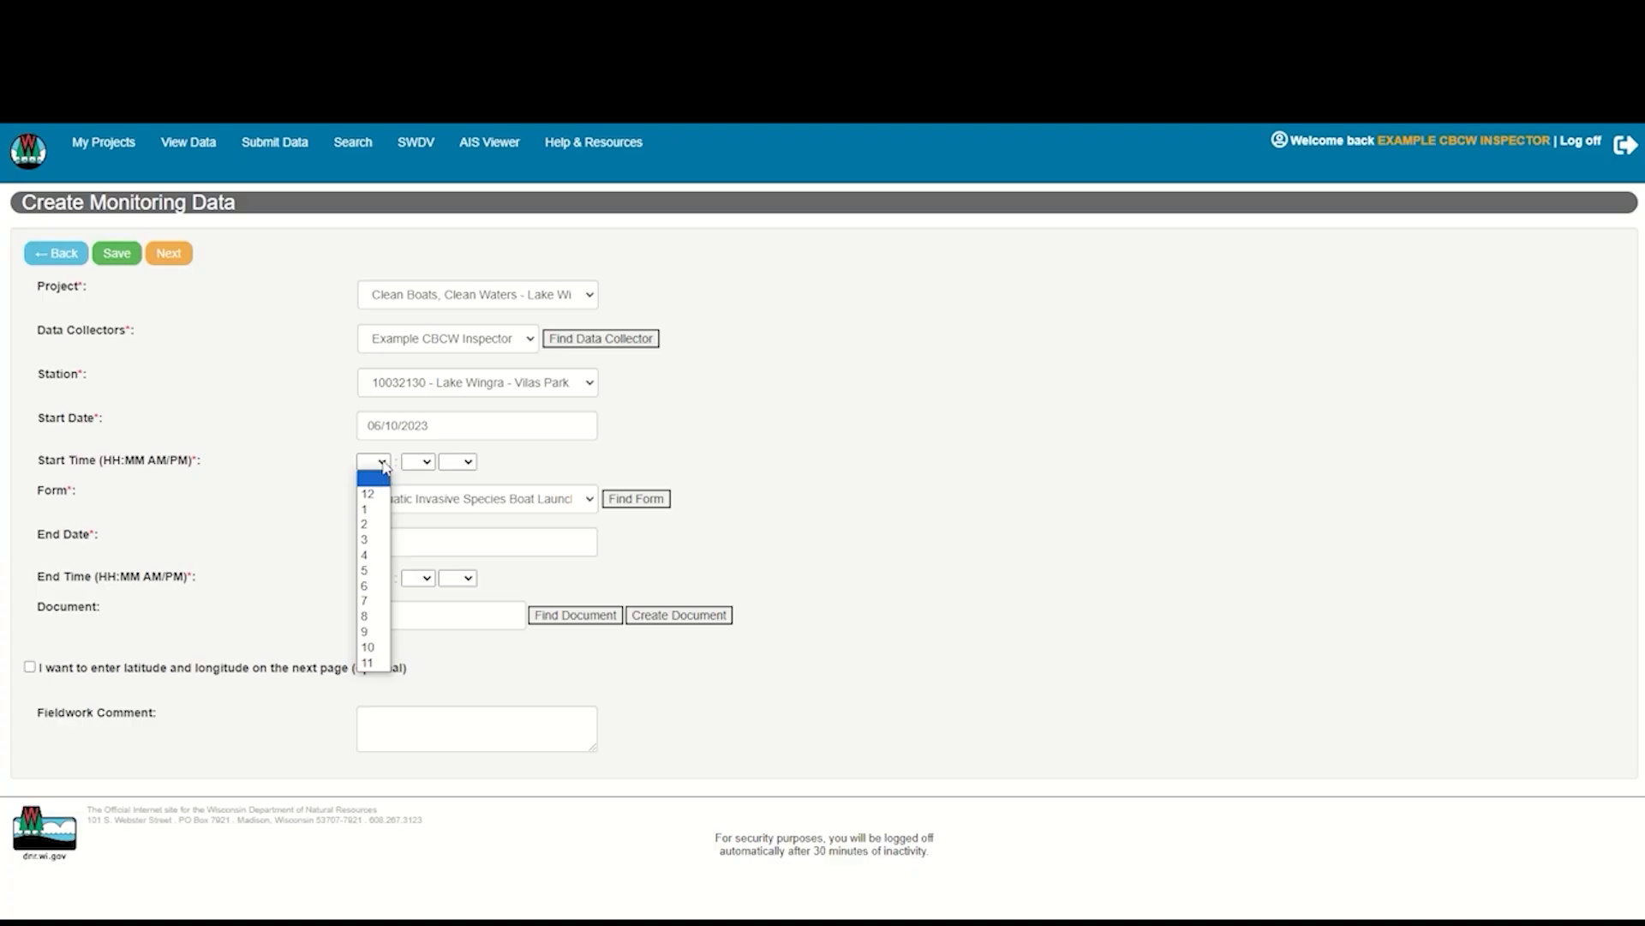
click(363, 603)
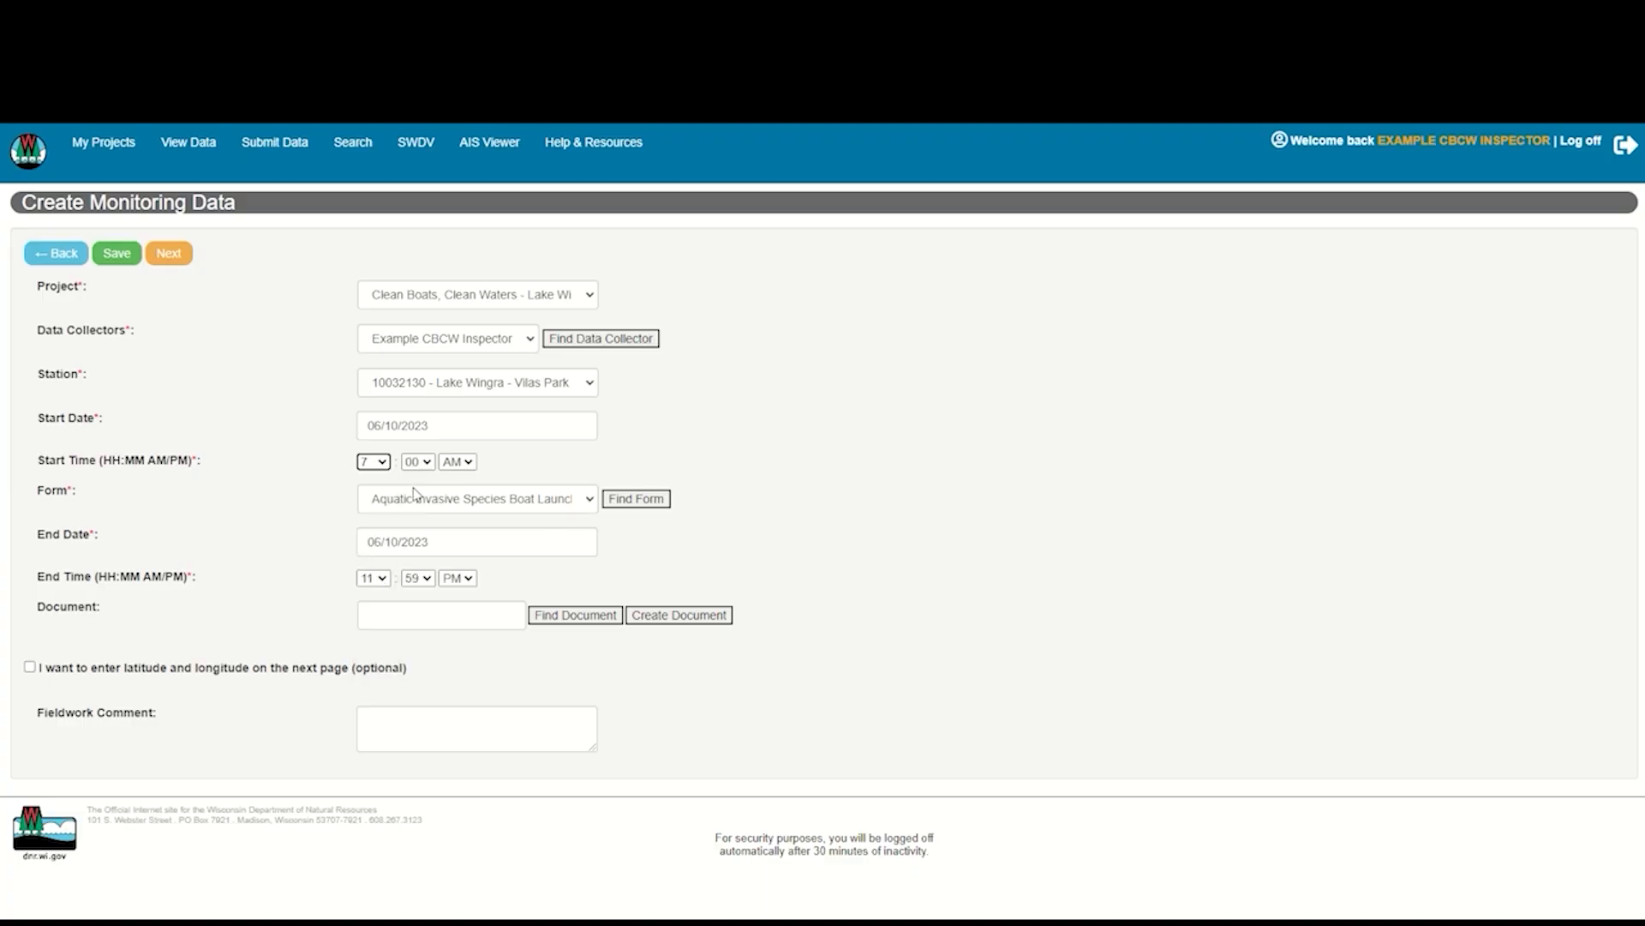
click(467, 463)
click(457, 495)
- Choose the Watercraft Inspection Report (Revised 03/2023) form and set the end time to 12:00
click(589, 501)
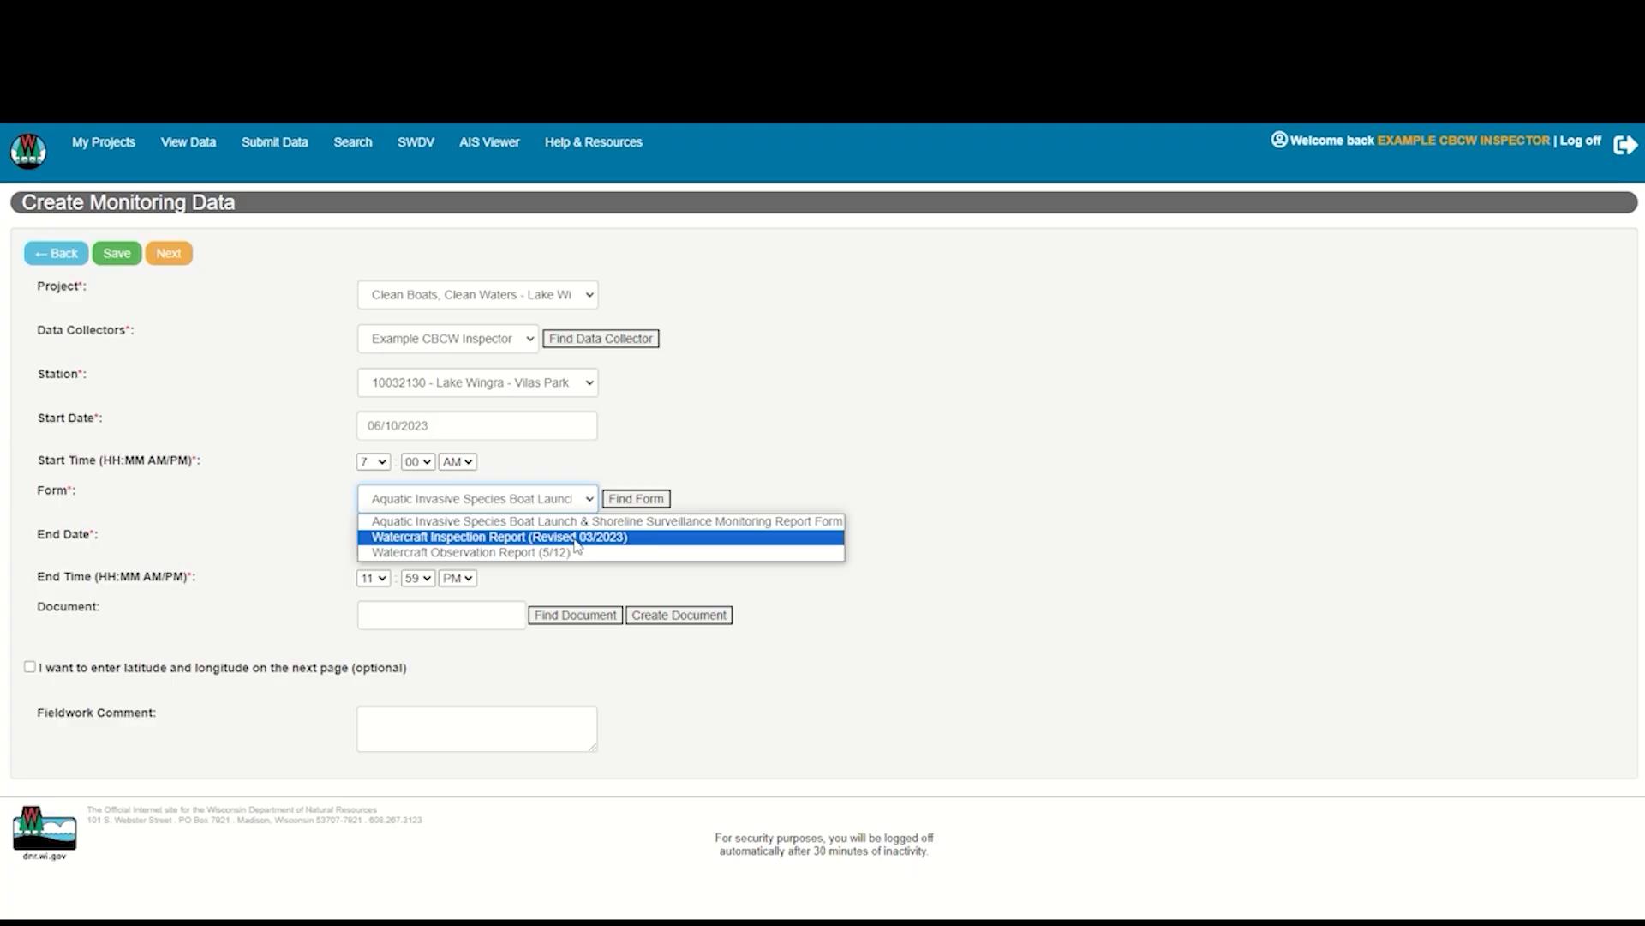
click(577, 538)
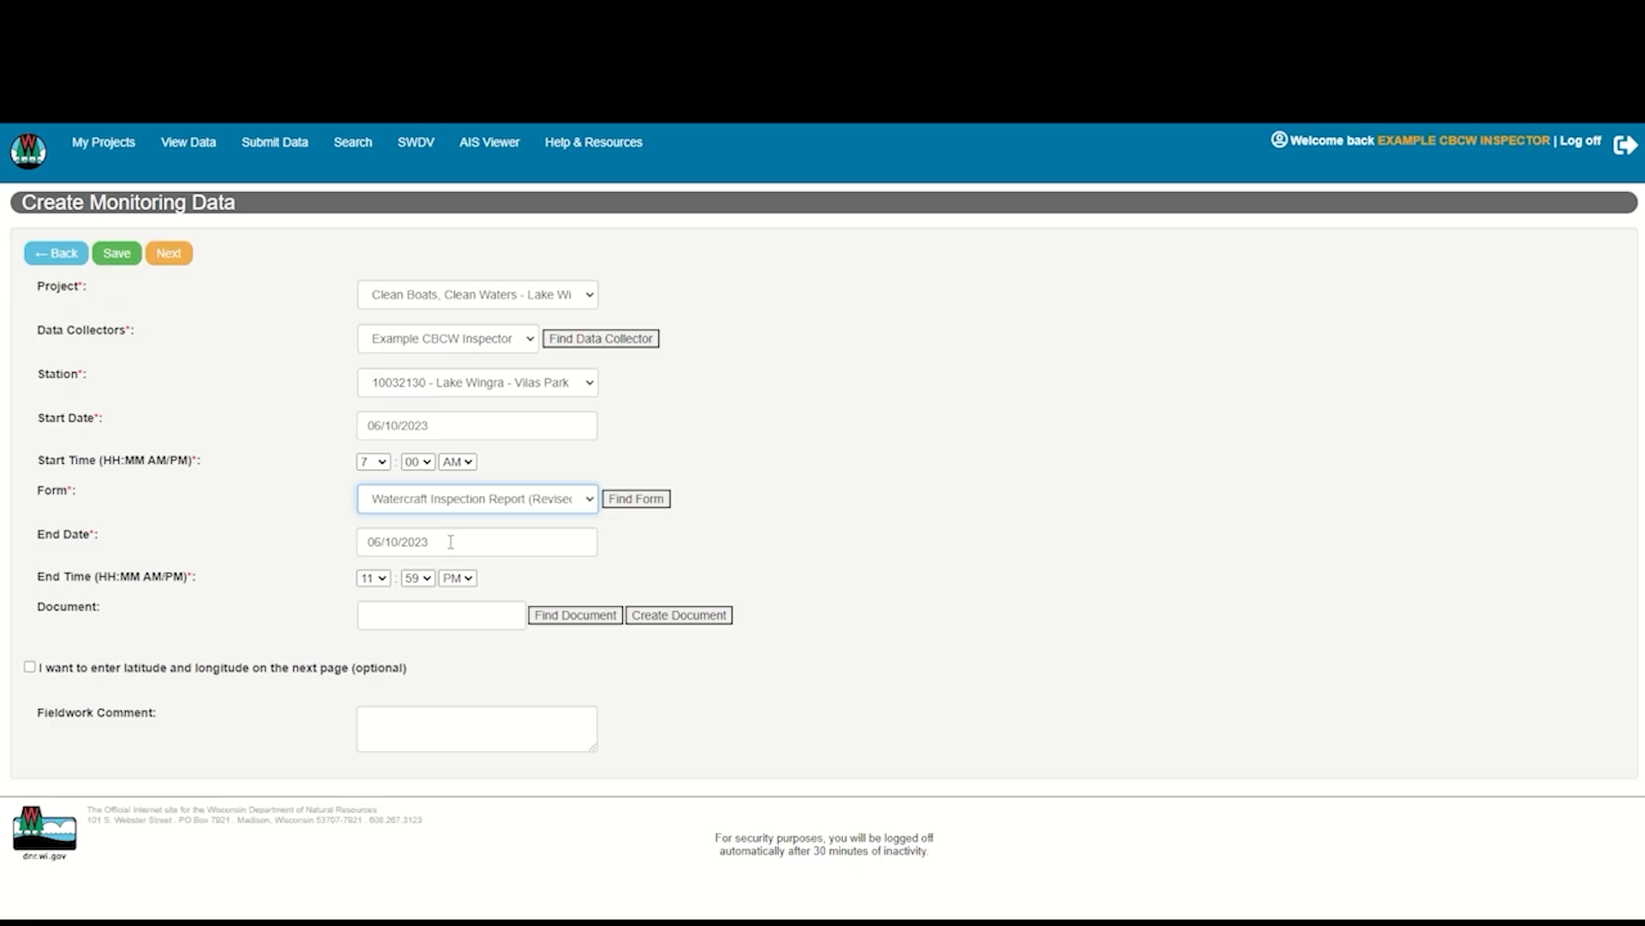
click(382, 578)
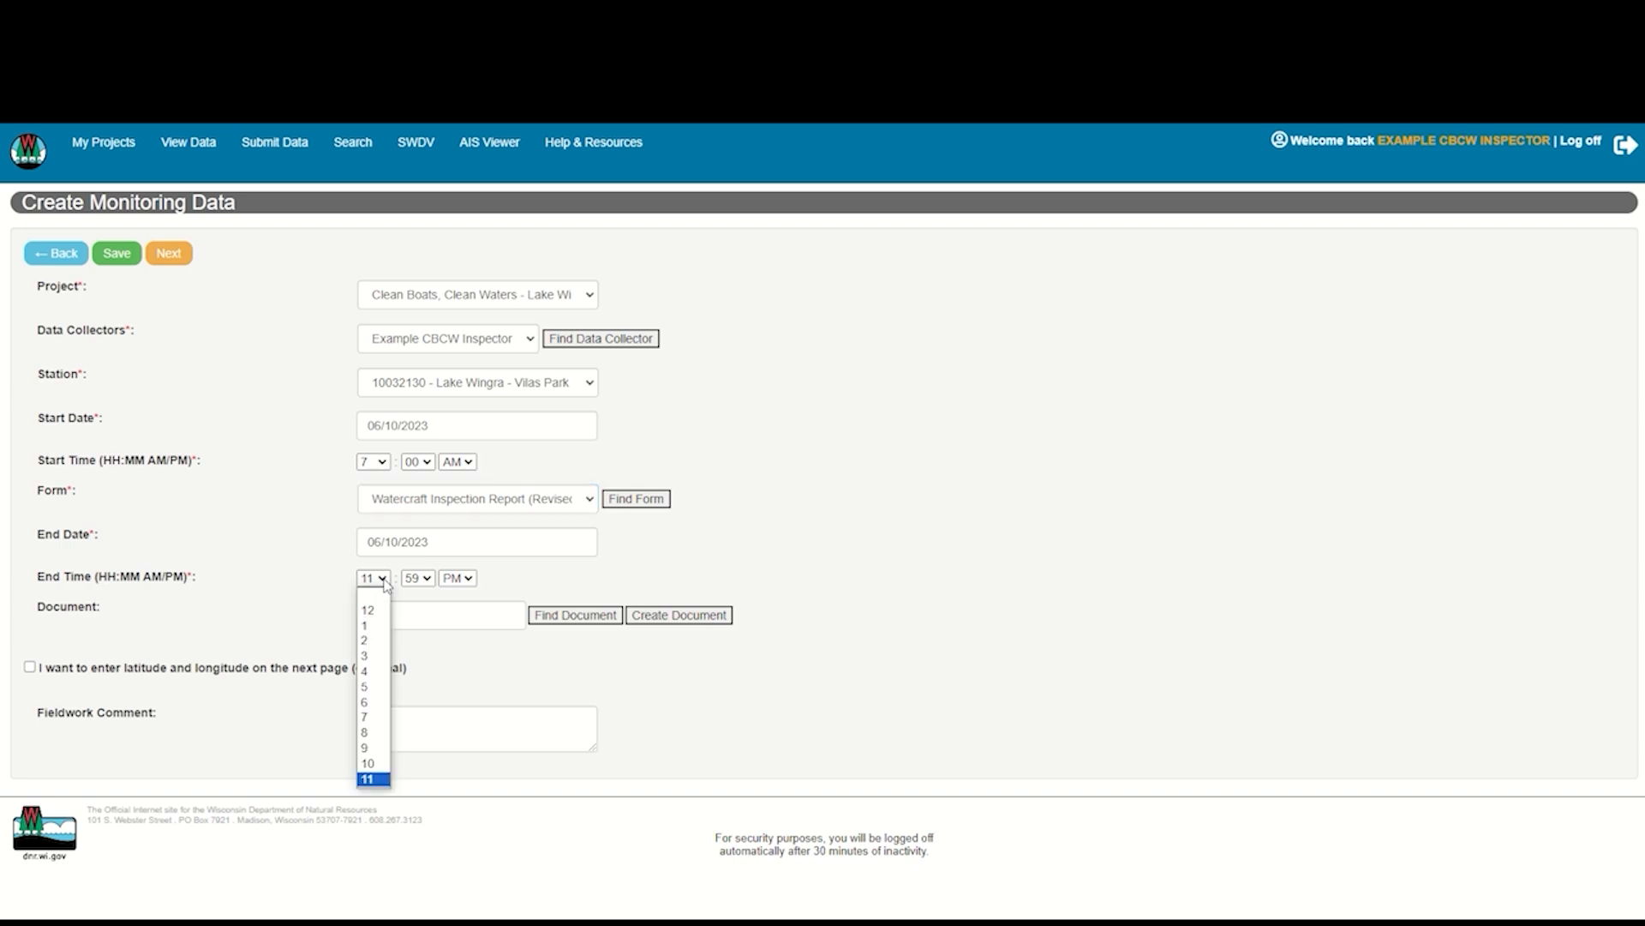
click(369, 609)
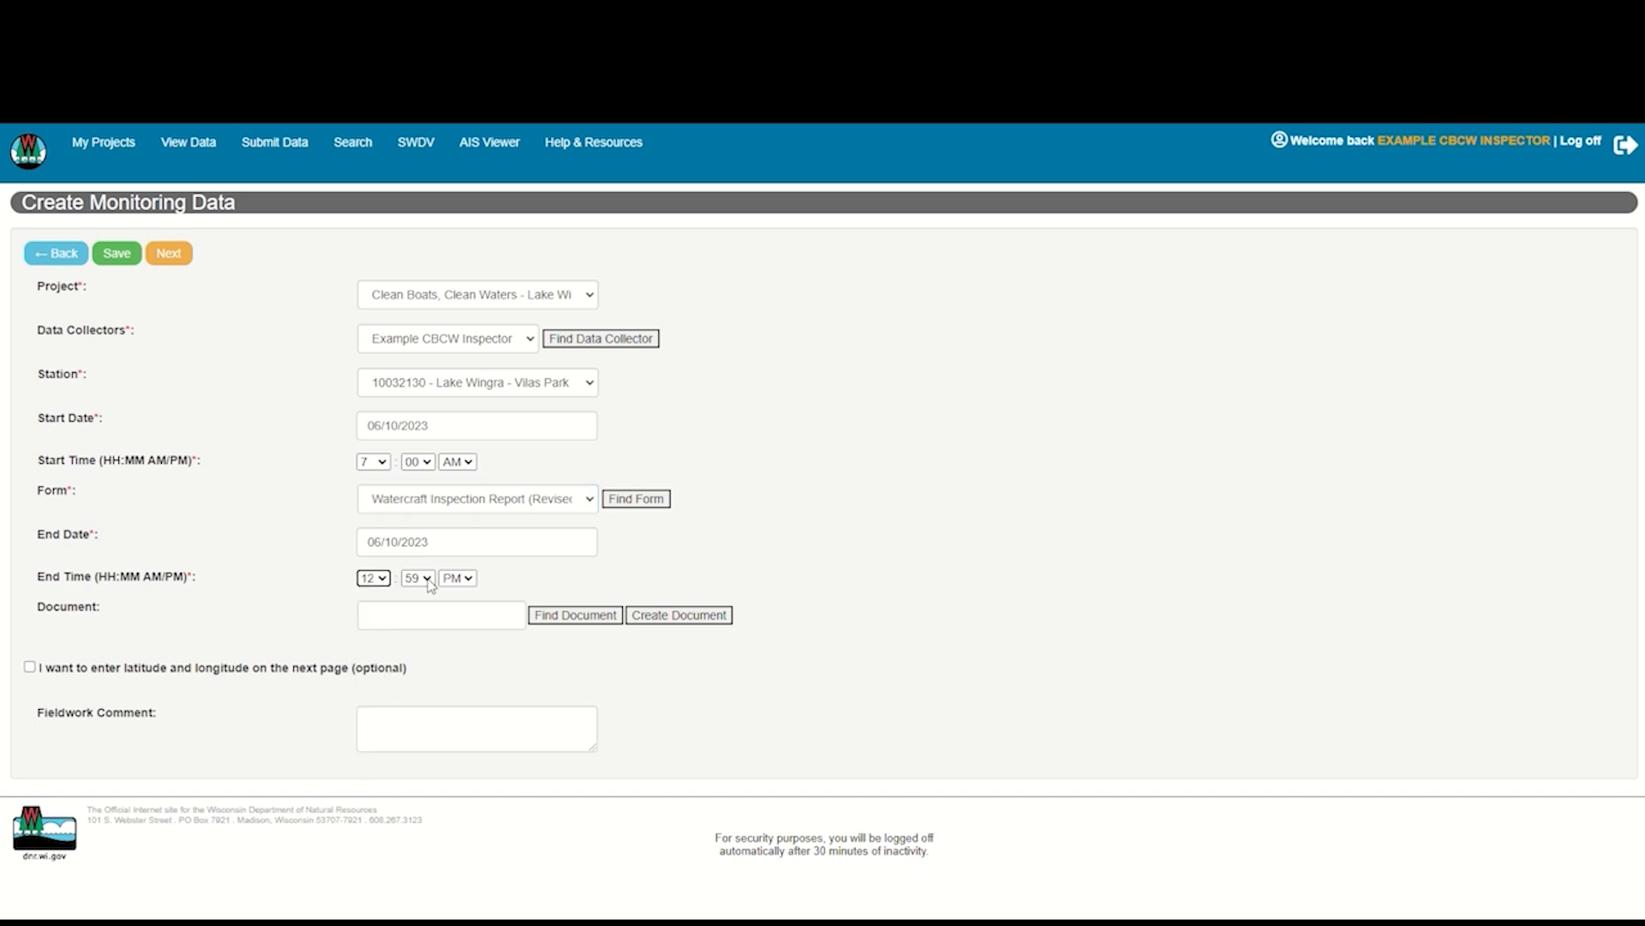
click(427, 579)
scroll(420, 771, up, 10)
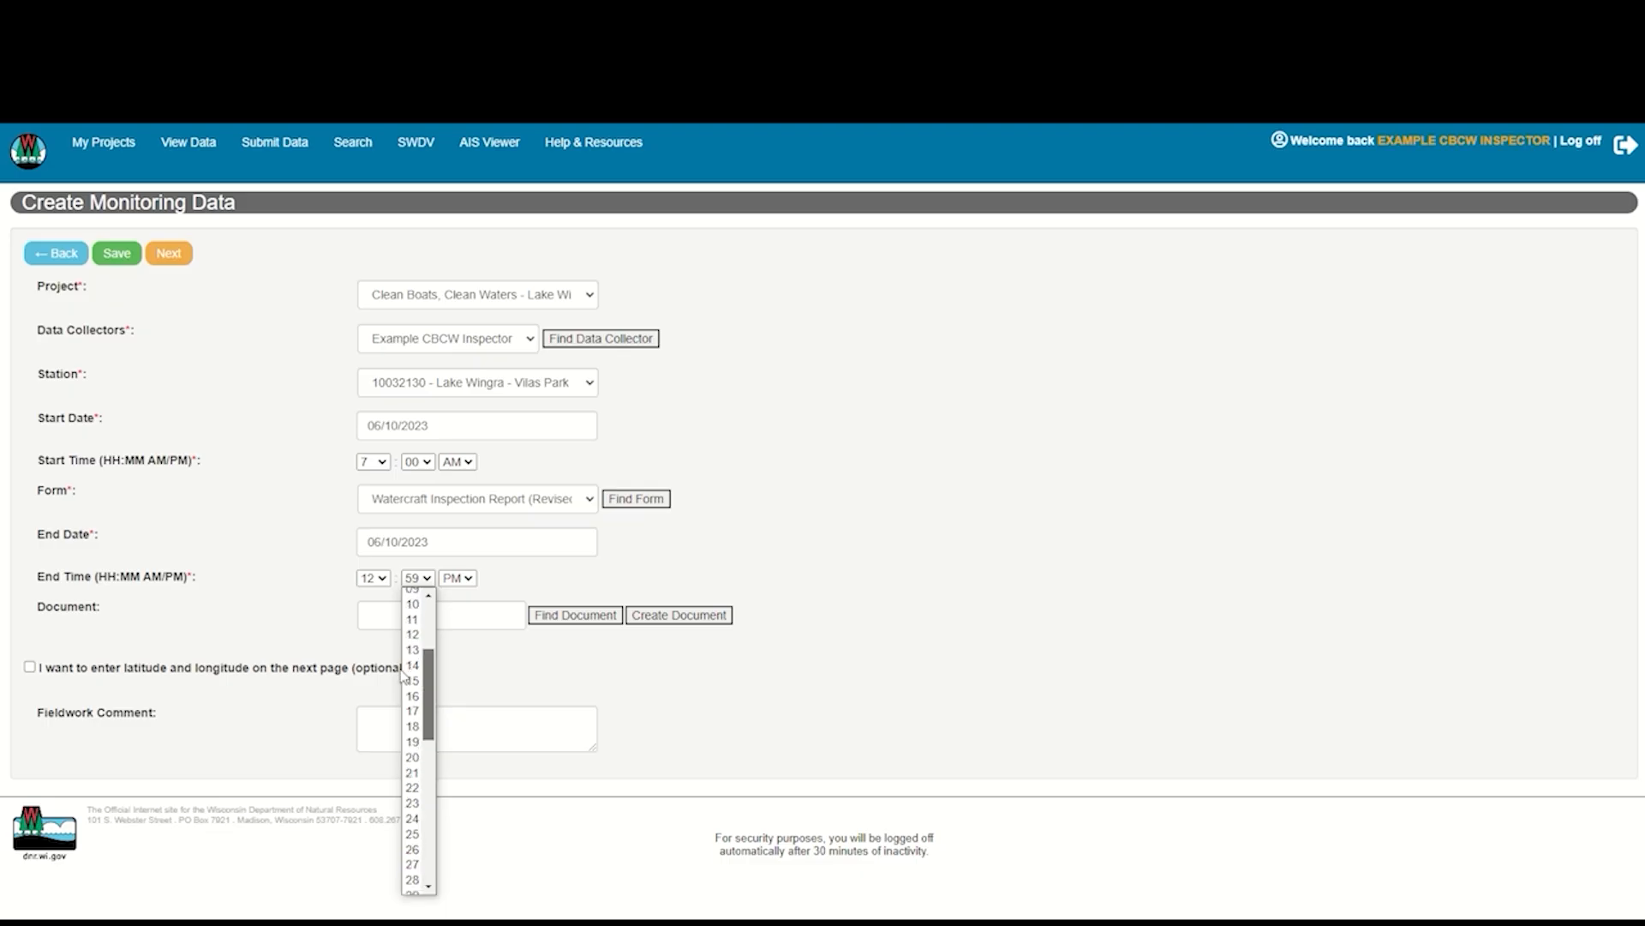
scroll(403, 675, up, 3)
click(417, 606)
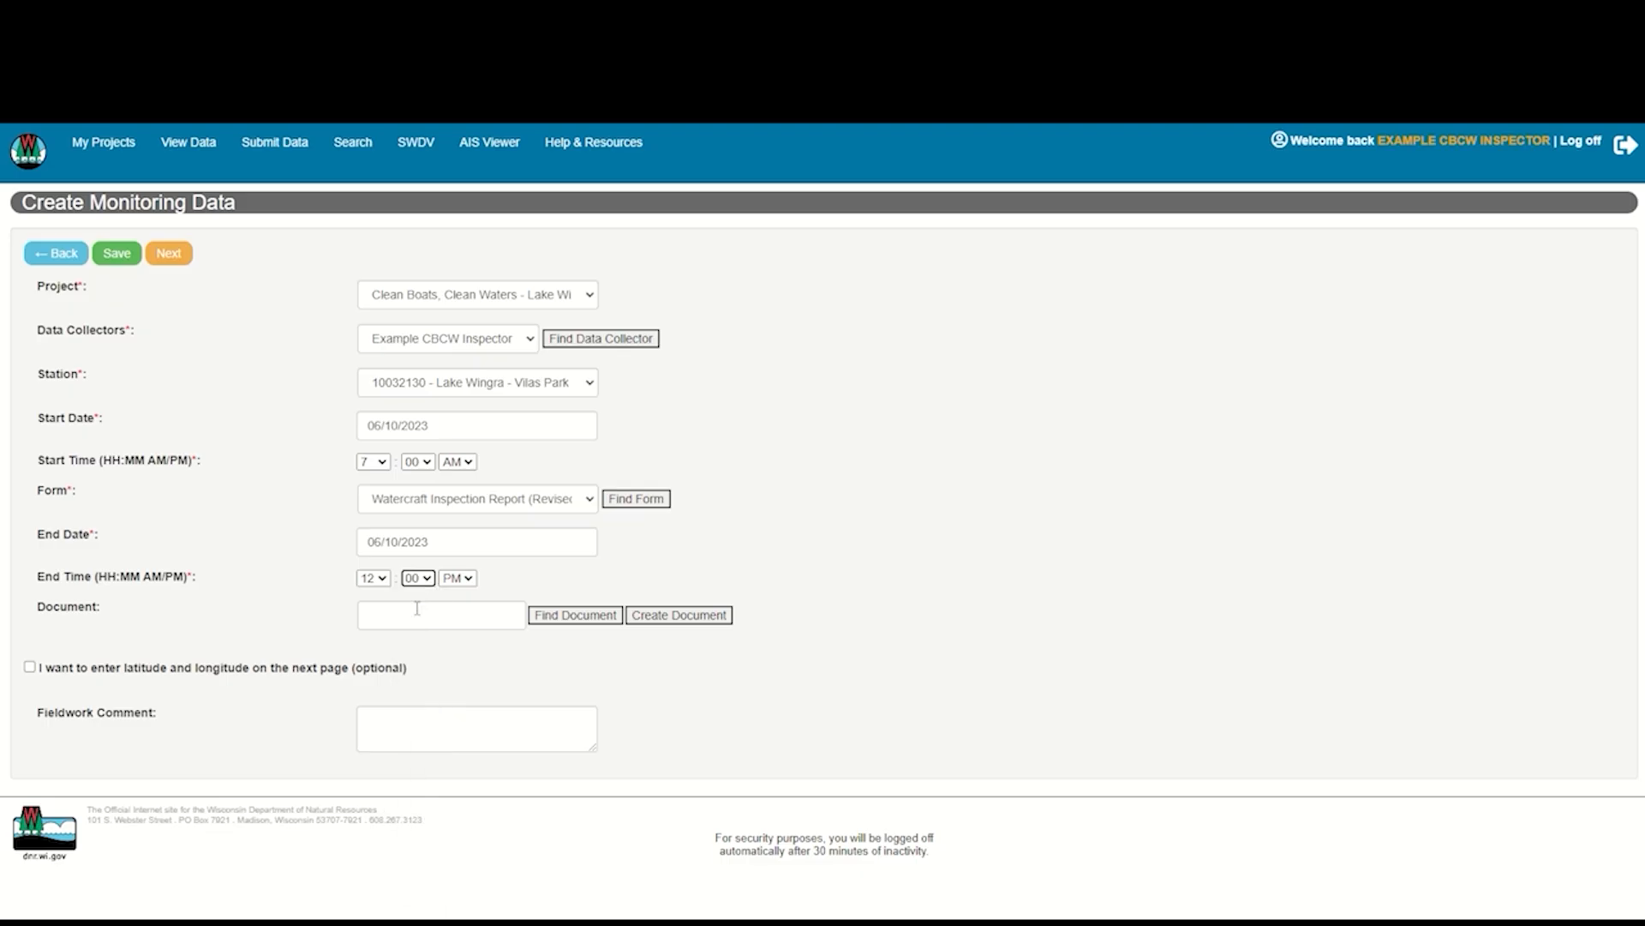
click(500, 582)
- Enter the fieldwork comment 'foggy morning' and continue to the results form
click(393, 718)
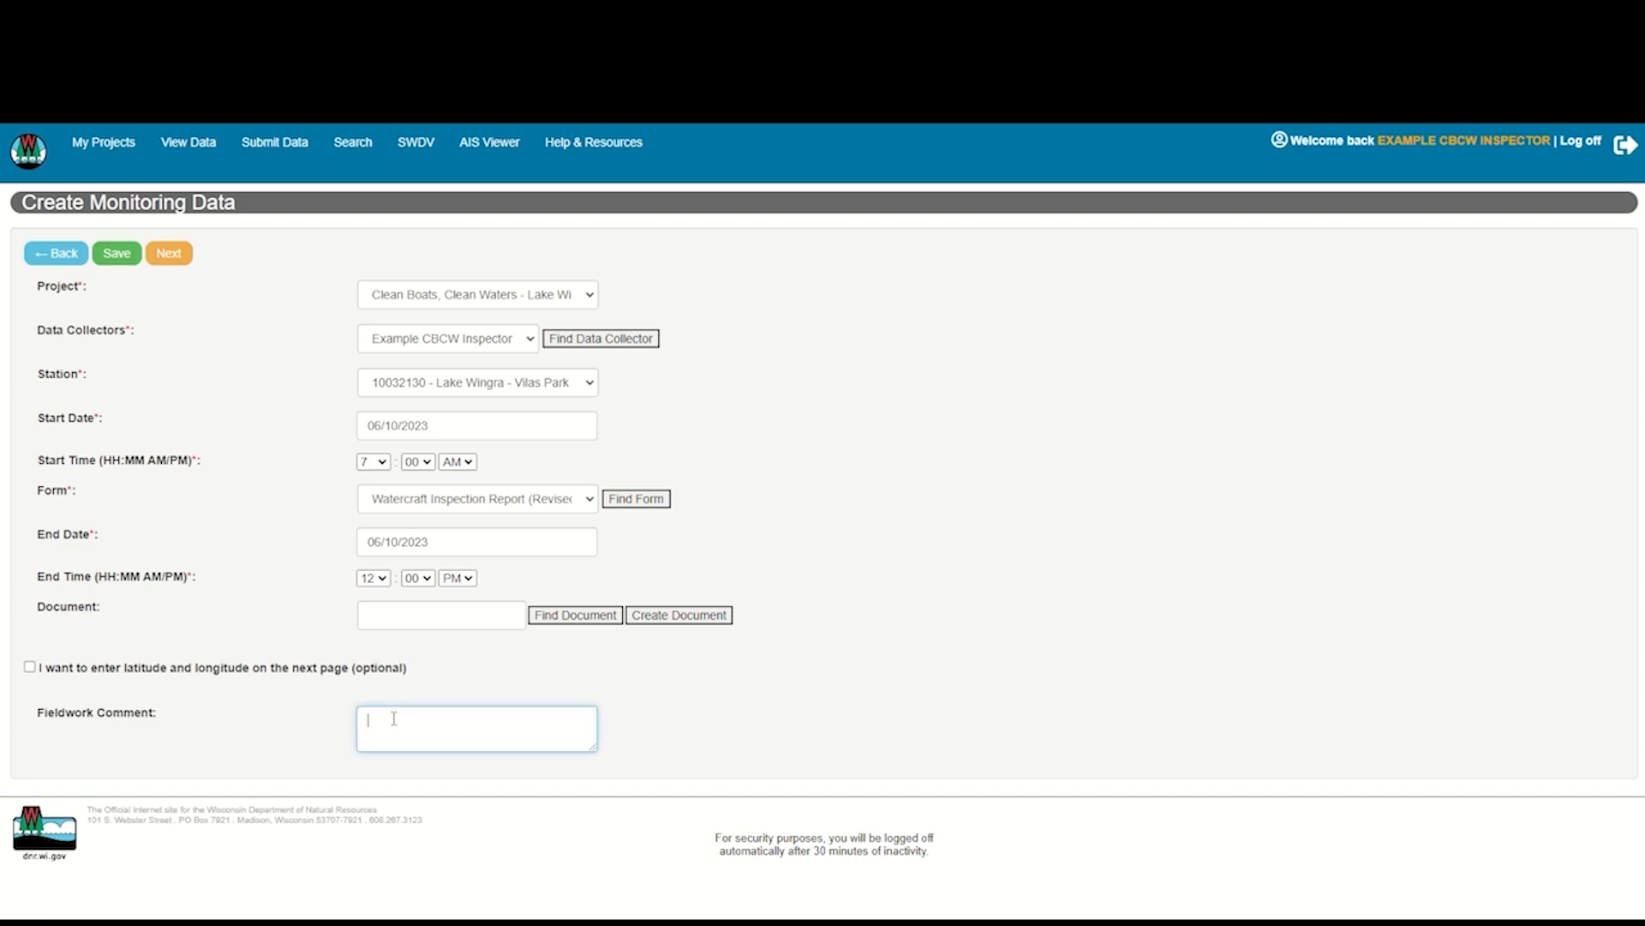
text(foggy morning)
click(706, 696)
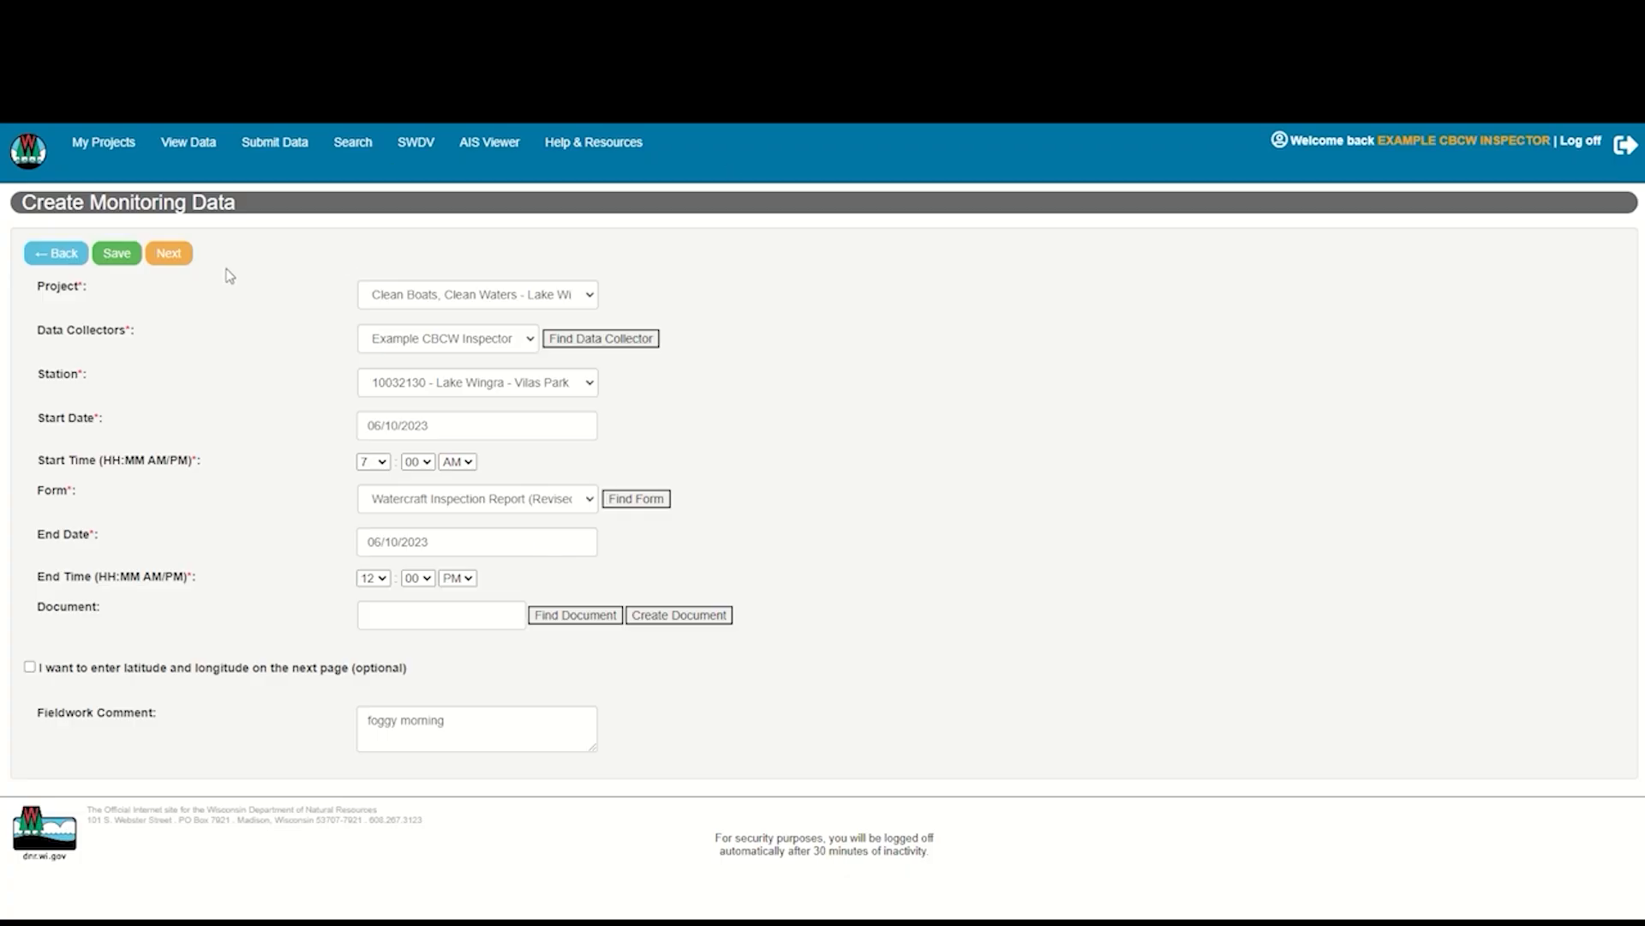
click(178, 258)
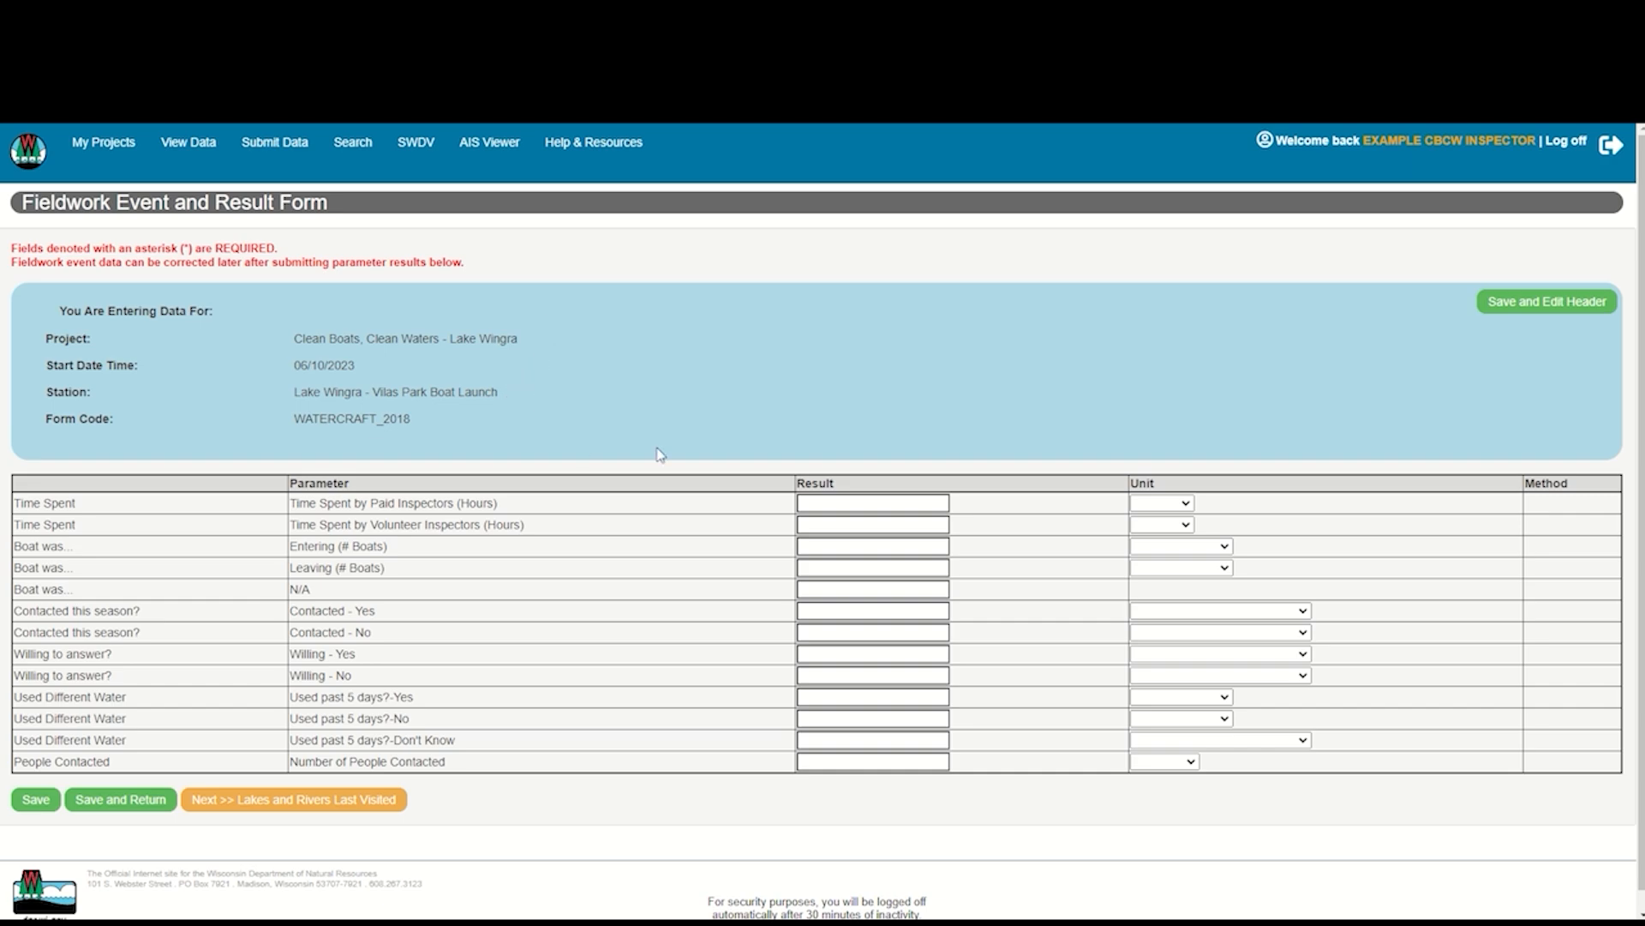
- Enter paid inspector time 4 HOURS and volunteer inspector time 0 HOURS
scroll(876, 405, down, 1)
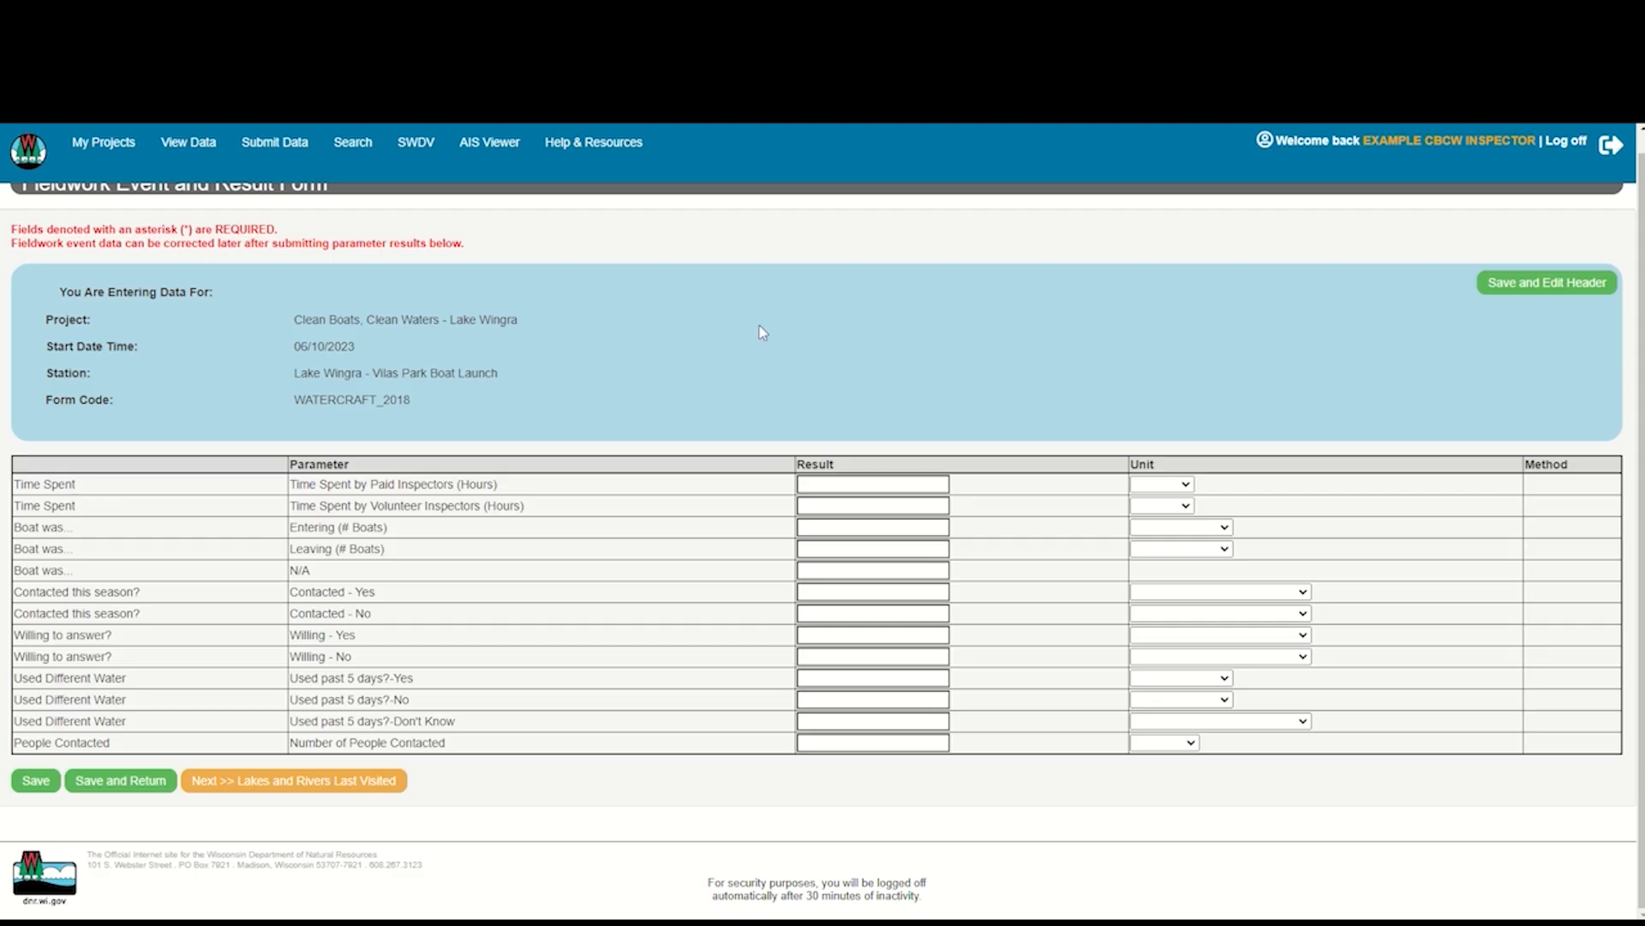
click(860, 484)
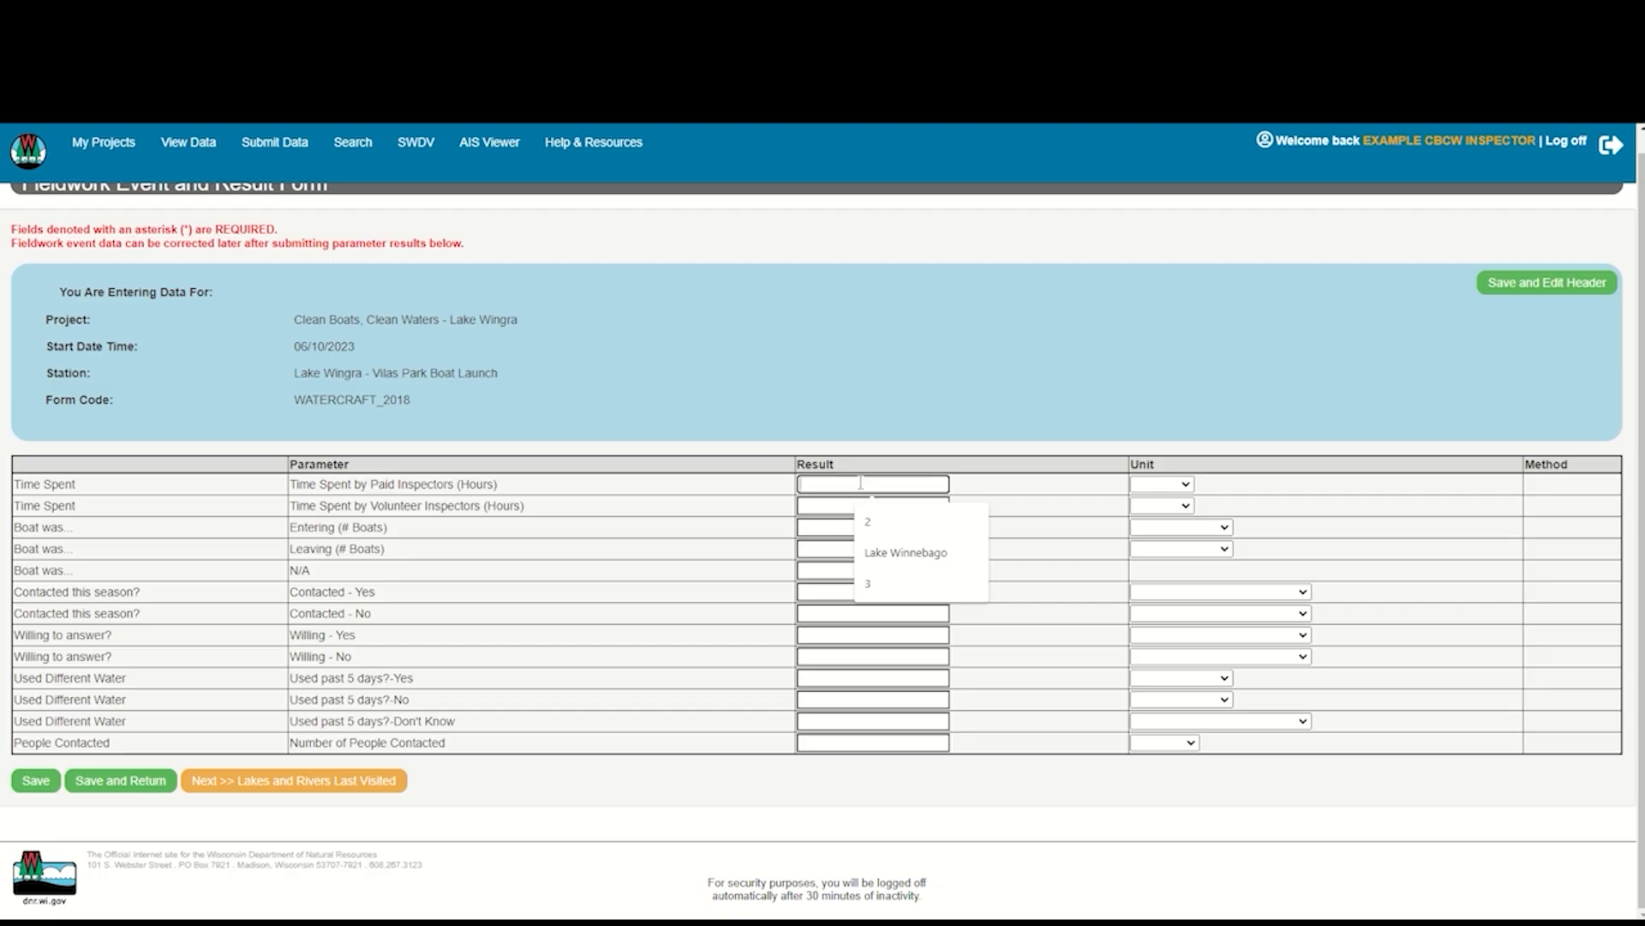
text(4)
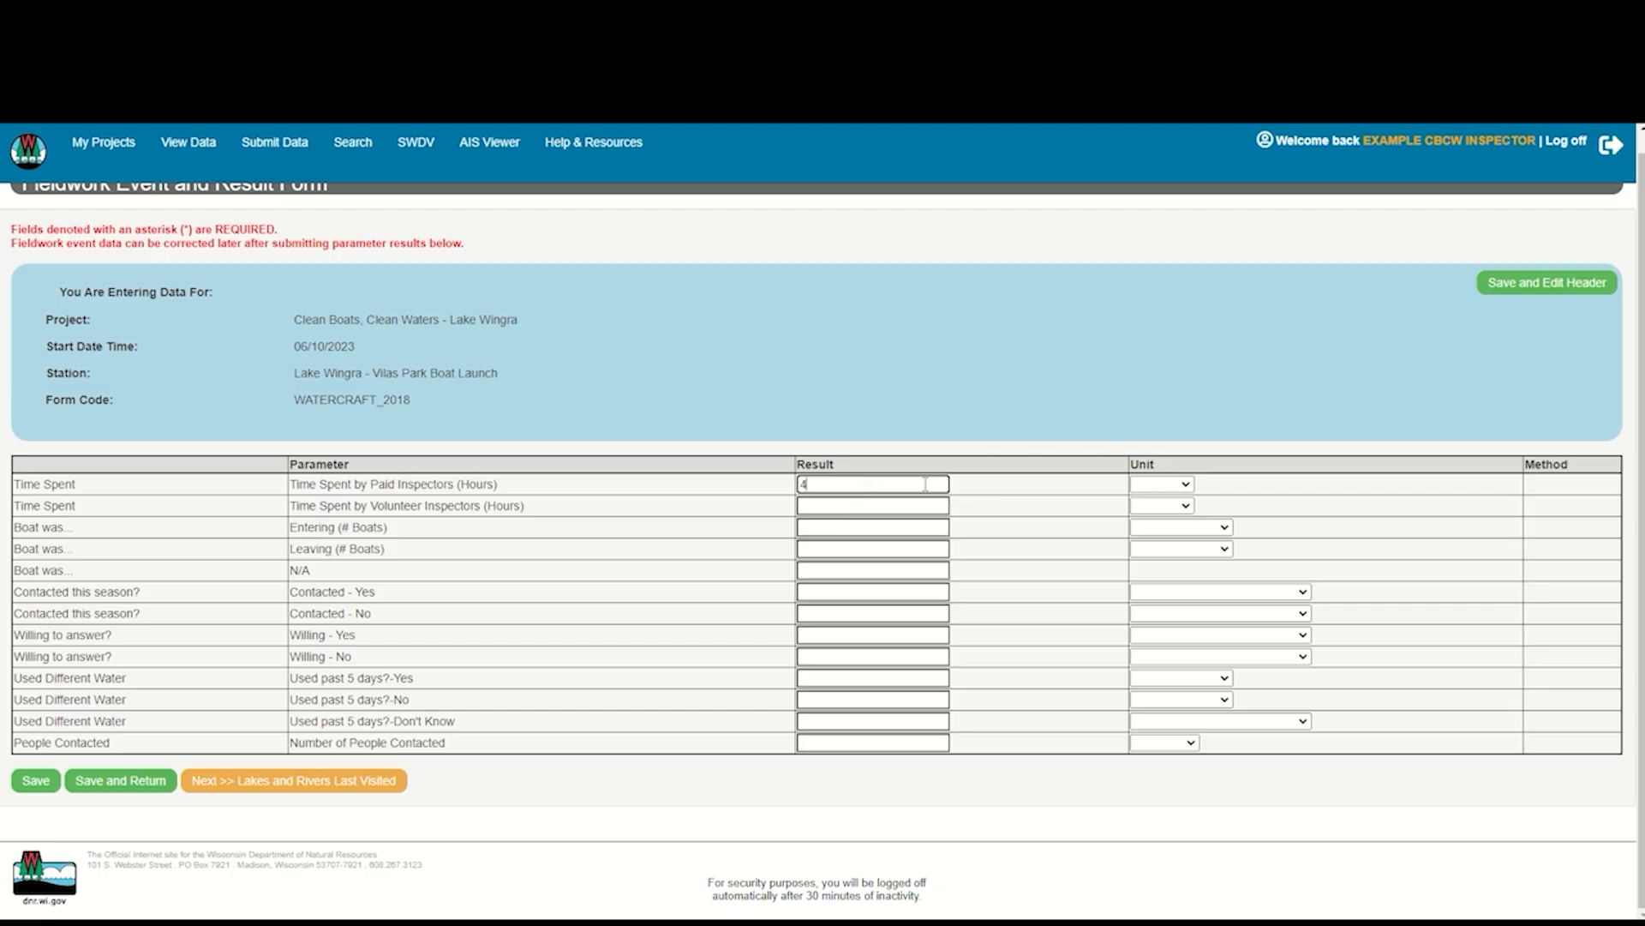
click(1187, 485)
click(1188, 517)
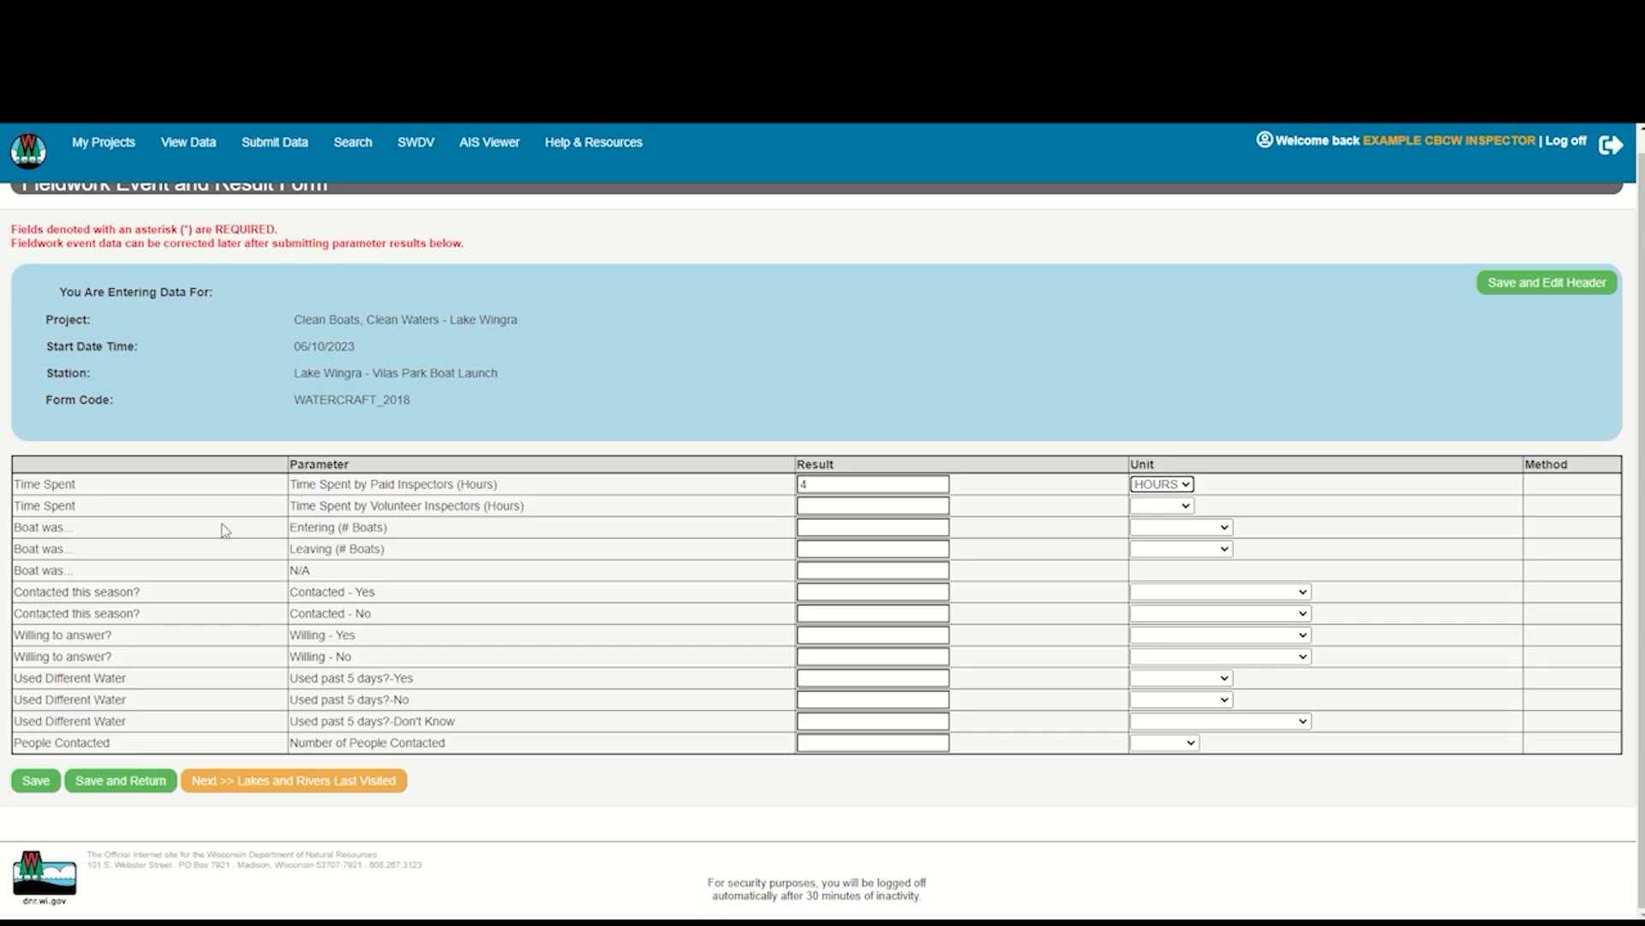
click(889, 504)
text(0)
click(1188, 507)
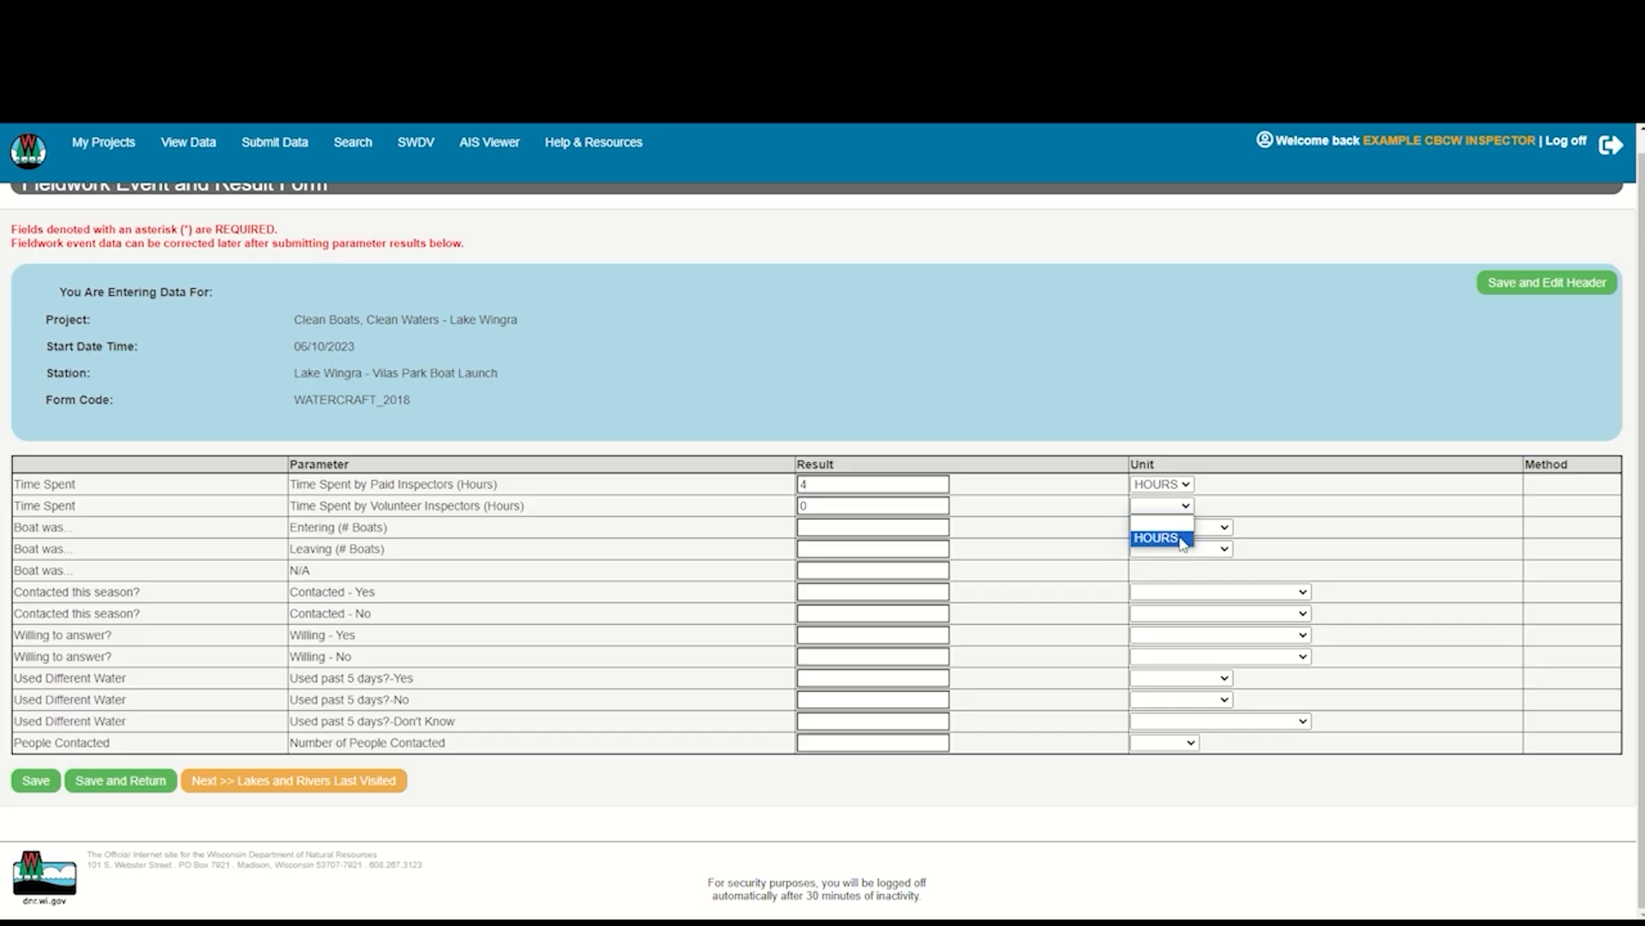
click(1181, 538)
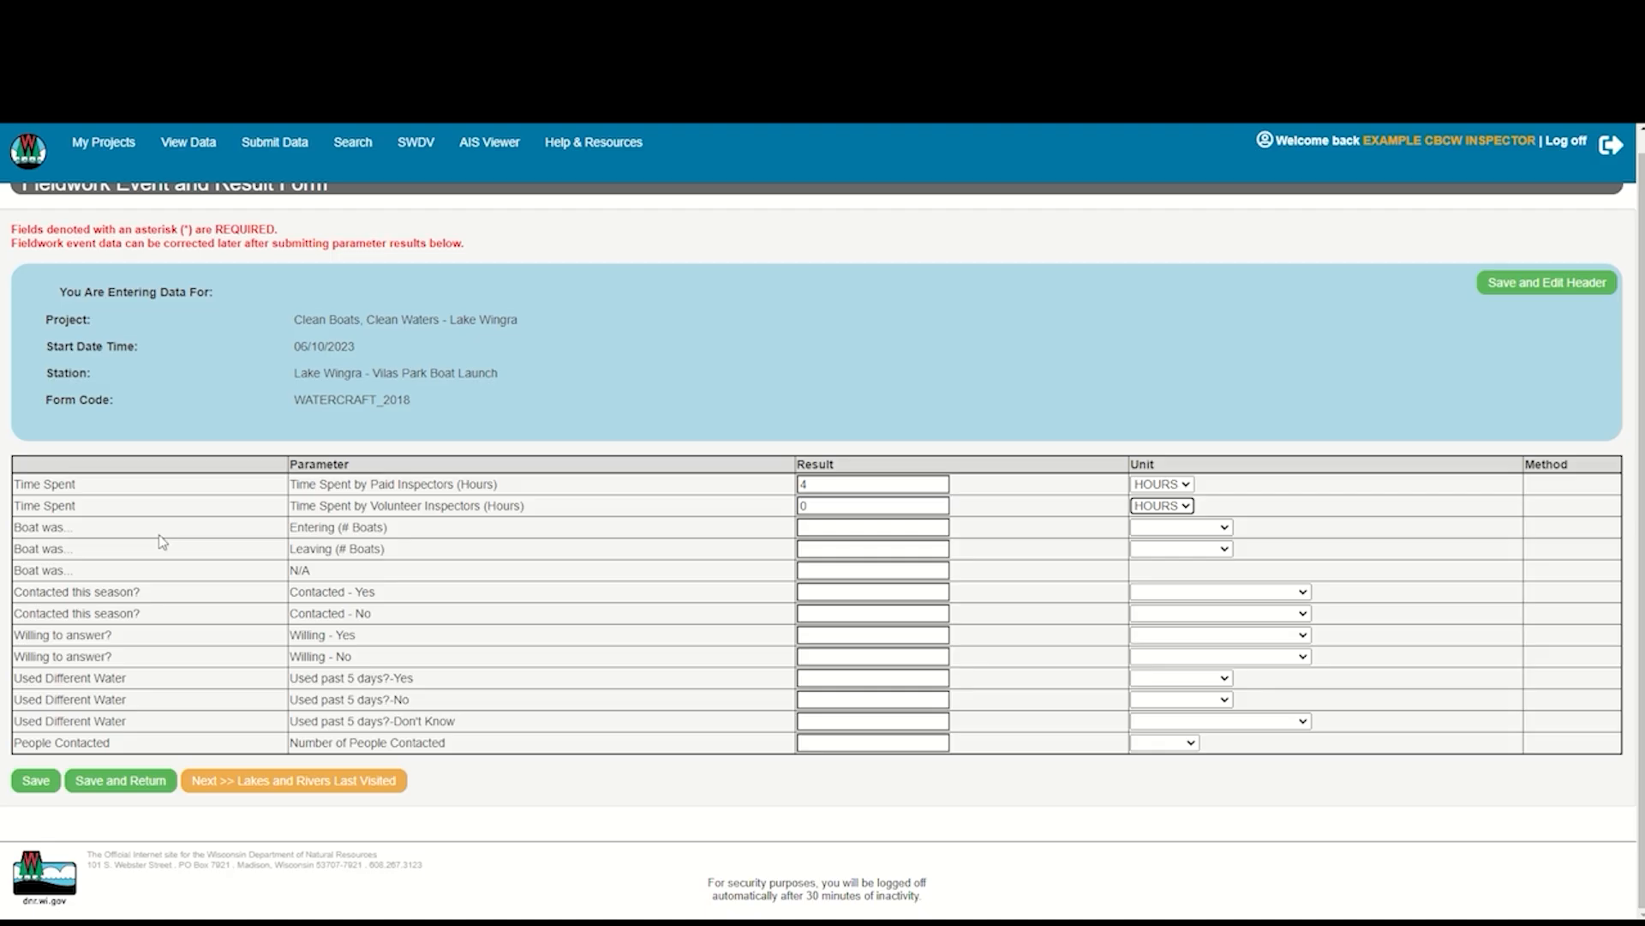
- Enter 2 boats entering and 8 leaving in WATERCRAFT, and 0 for the N/A count
click(821, 527)
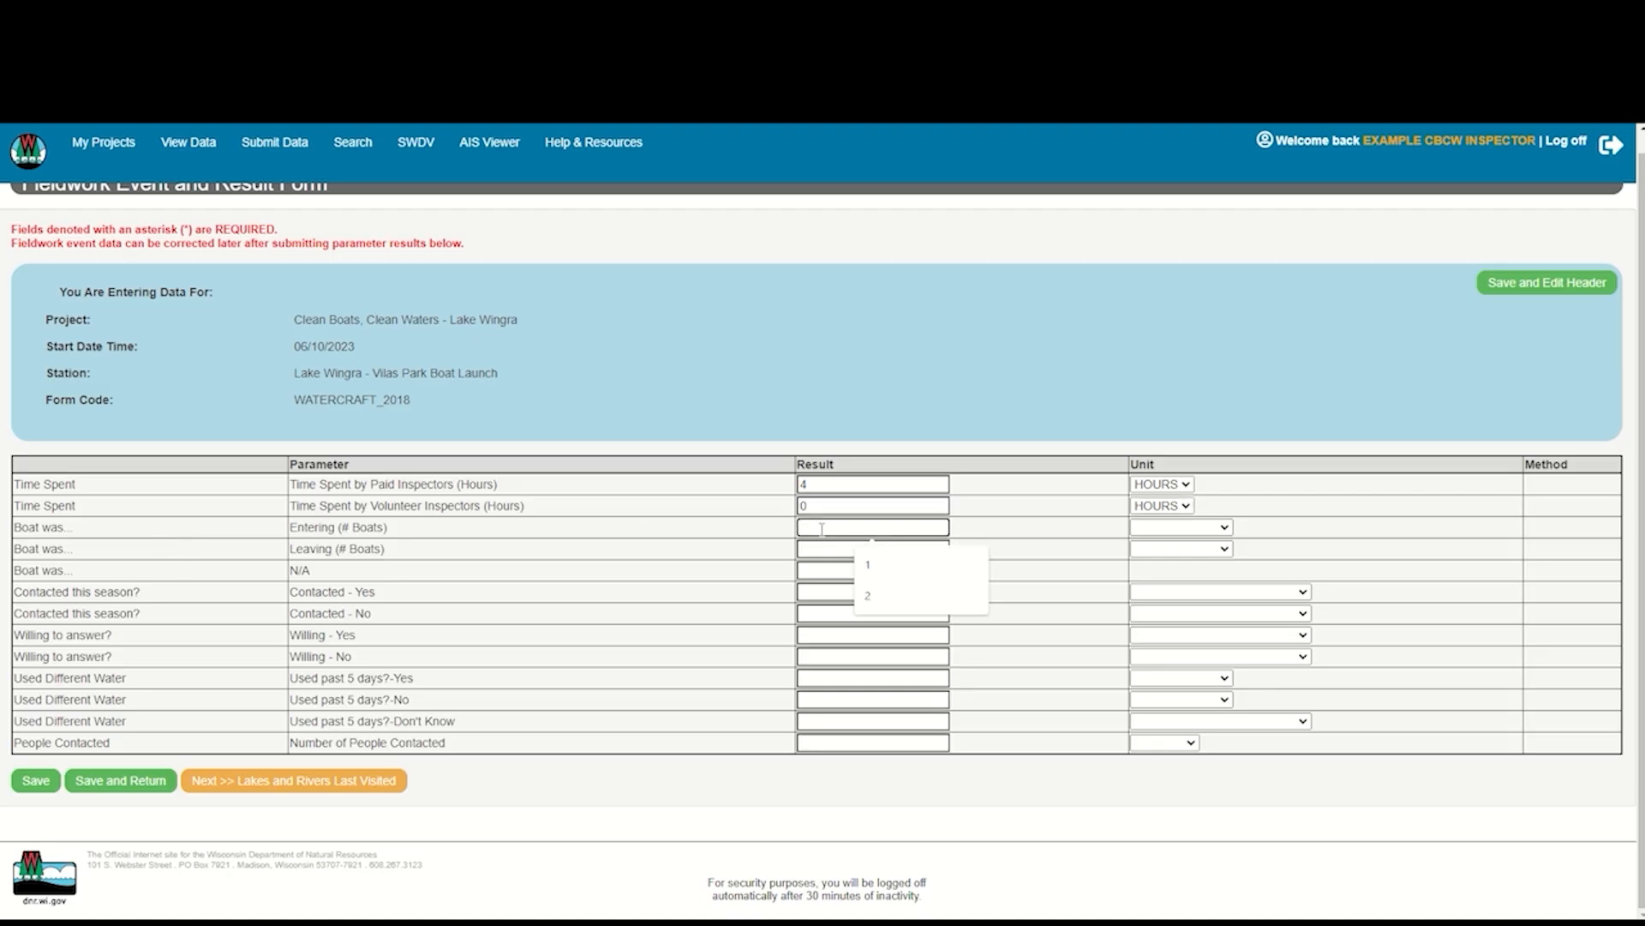
text(2)
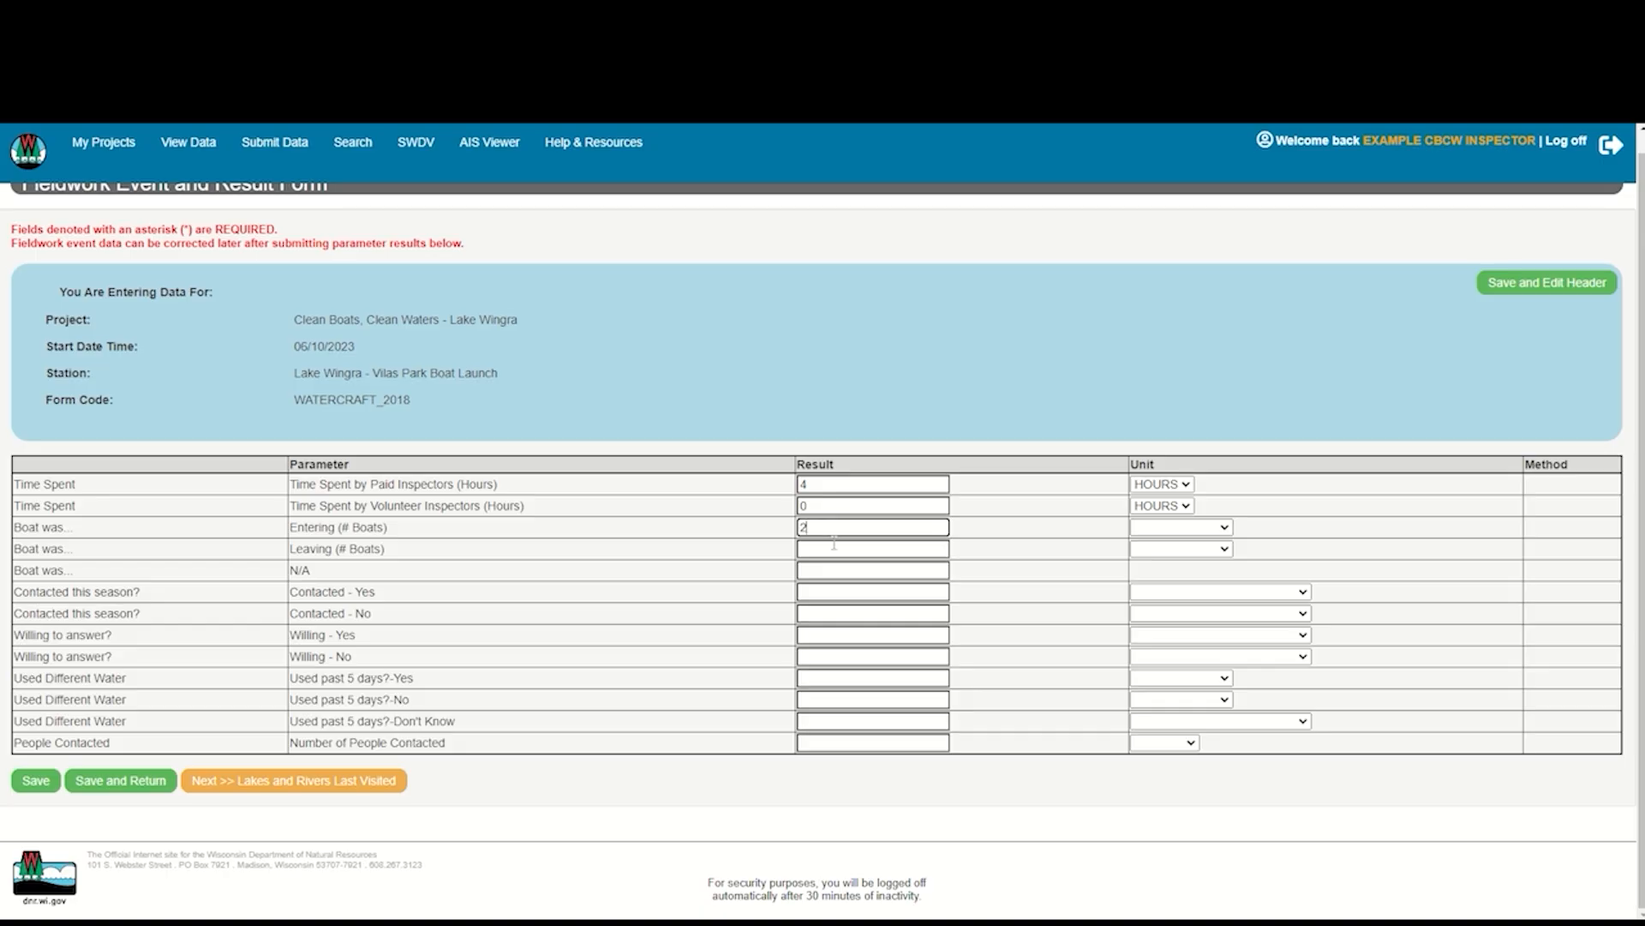
click(1223, 527)
click(1167, 551)
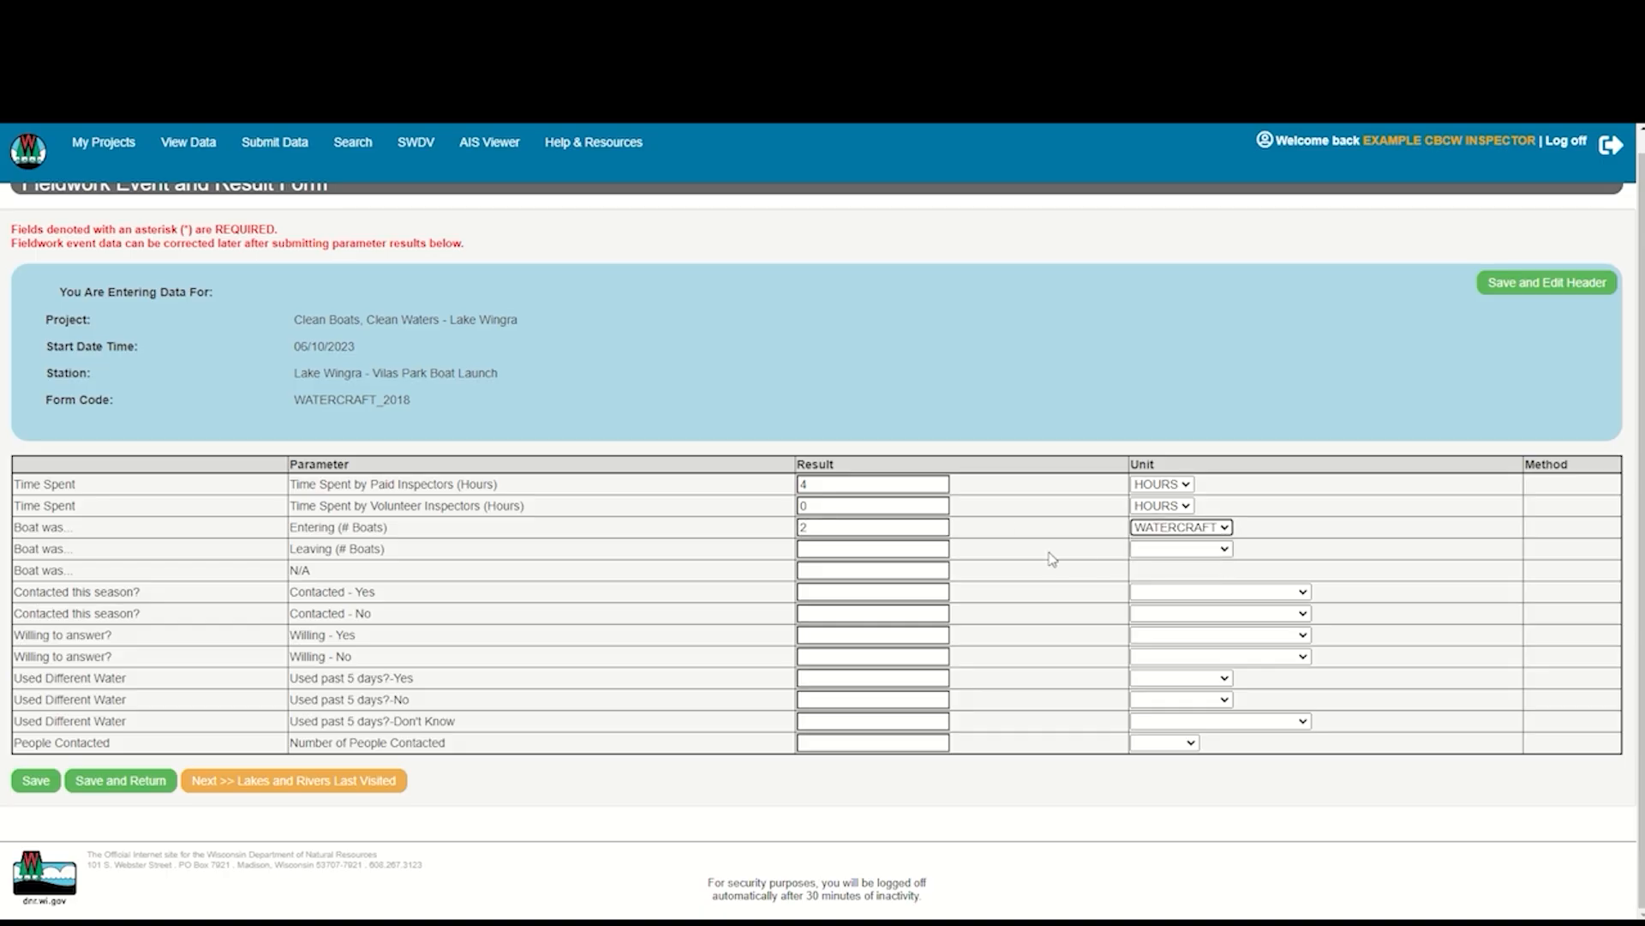
click(870, 549)
text(8)
click(1181, 549)
click(1167, 572)
click(871, 570)
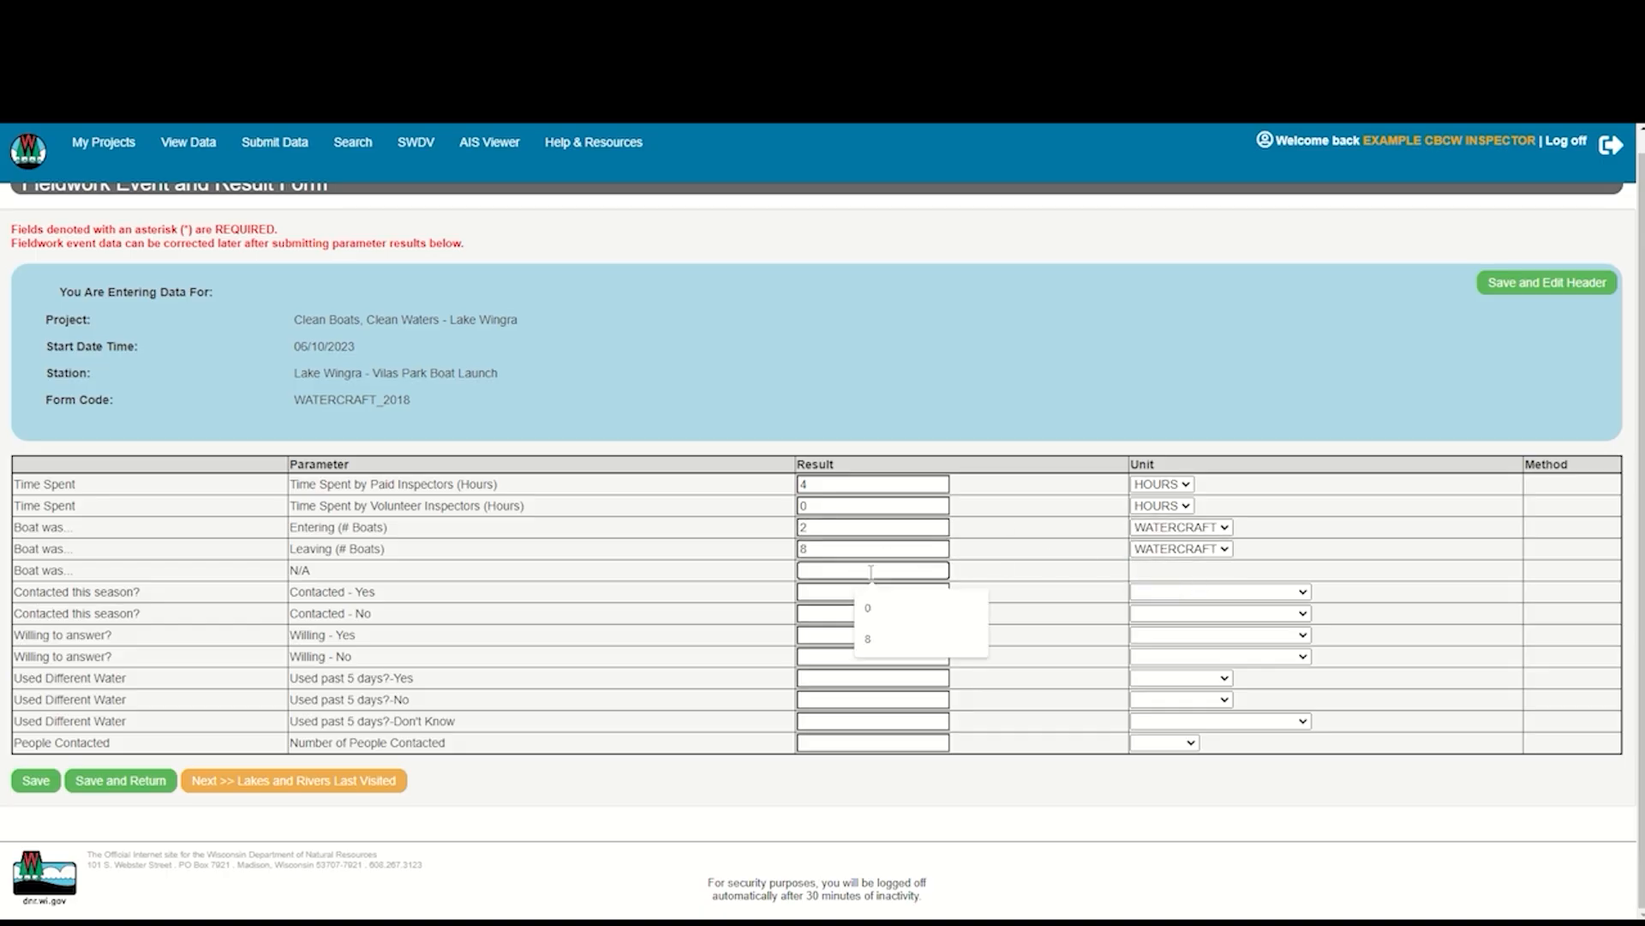
text(0)
- Record Contacted Yes 5 and No 6, both in WATERCRAFT OPERATORS
key(Tab)
text(5)
click(1220, 592)
click(1217, 616)
click(936, 613)
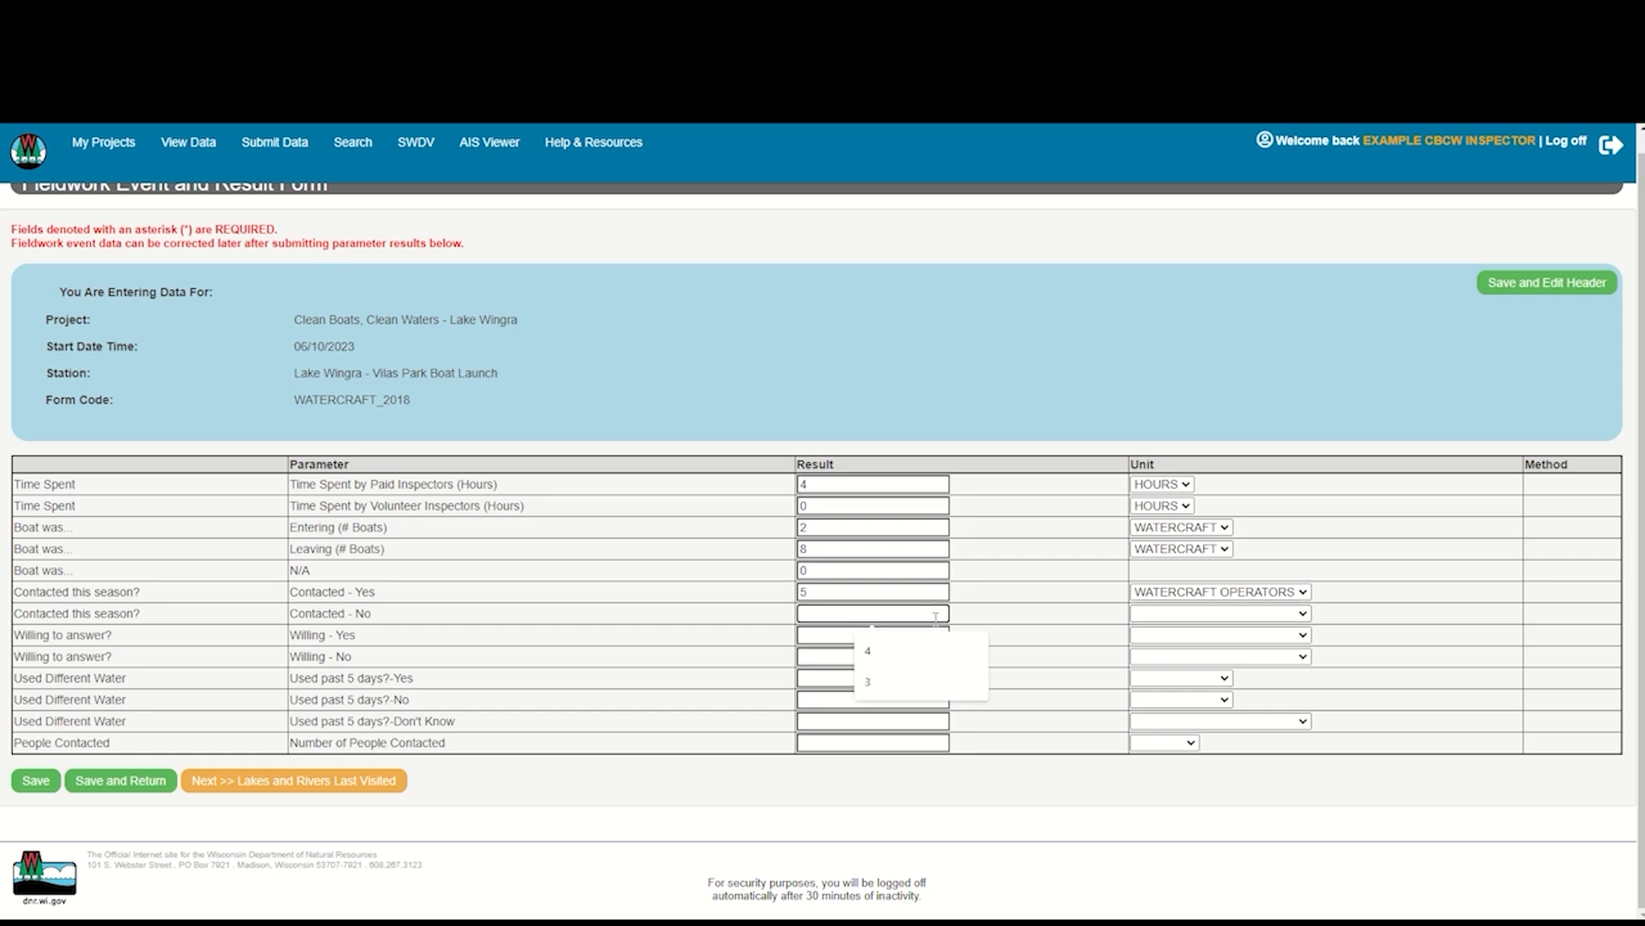
text(6)
click(1296, 614)
click(1243, 647)
- Record Willing Yes 8 and No 9, both in WATERCRAFT OPERATORS
click(841, 635)
text(8)
click(1255, 634)
click(1220, 667)
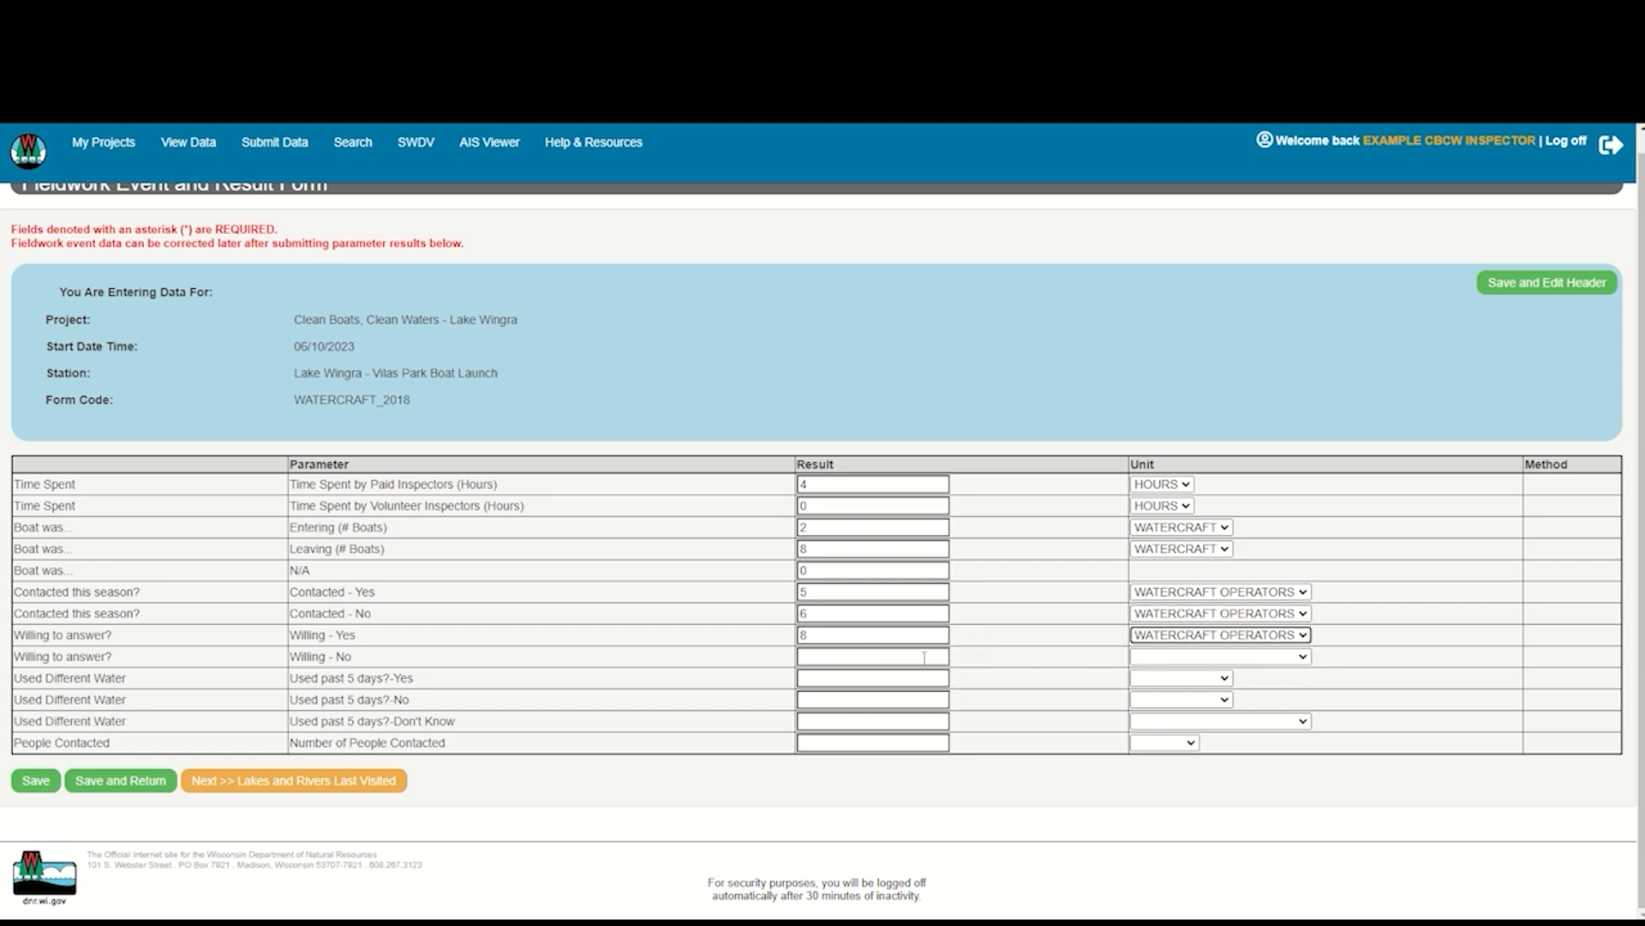
click(925, 658)
text(9)
click(1299, 657)
click(1243, 683)
- Record used-past-5-days Yes 6 and No 6 in WATERCRAFT, Don't Know 6 in WATERCRAFT OPERATORS
click(866, 678)
text(6)
click(1225, 678)
click(1207, 715)
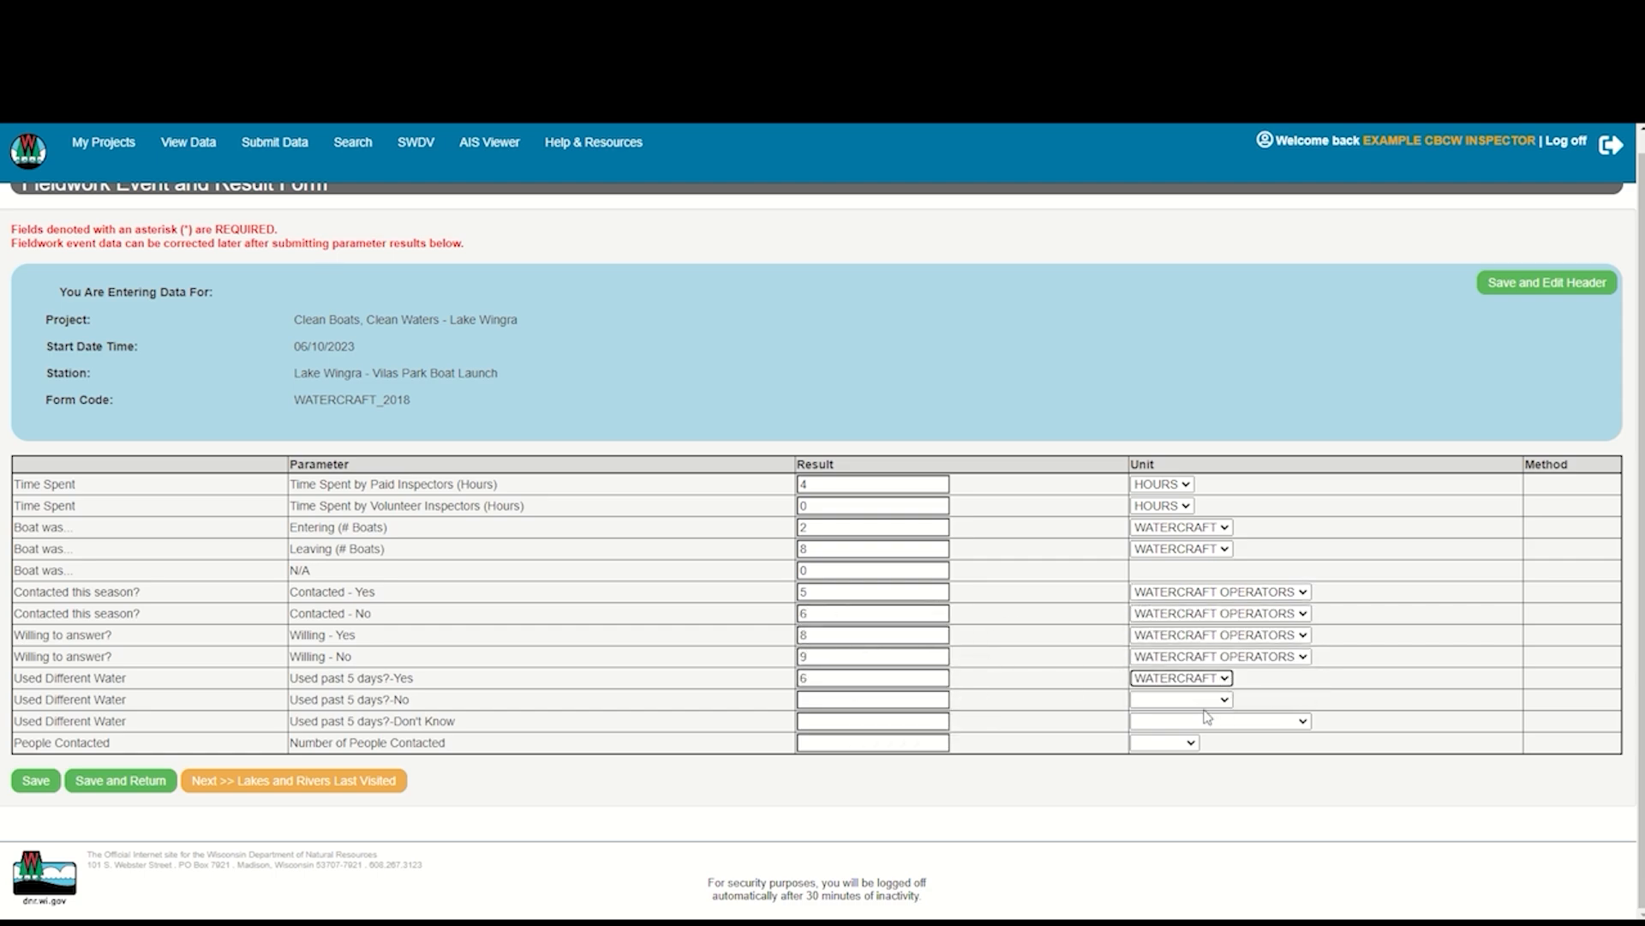
click(930, 699)
click(986, 737)
click(1200, 700)
click(1168, 736)
click(928, 721)
click(927, 757)
click(1248, 721)
click(1220, 756)
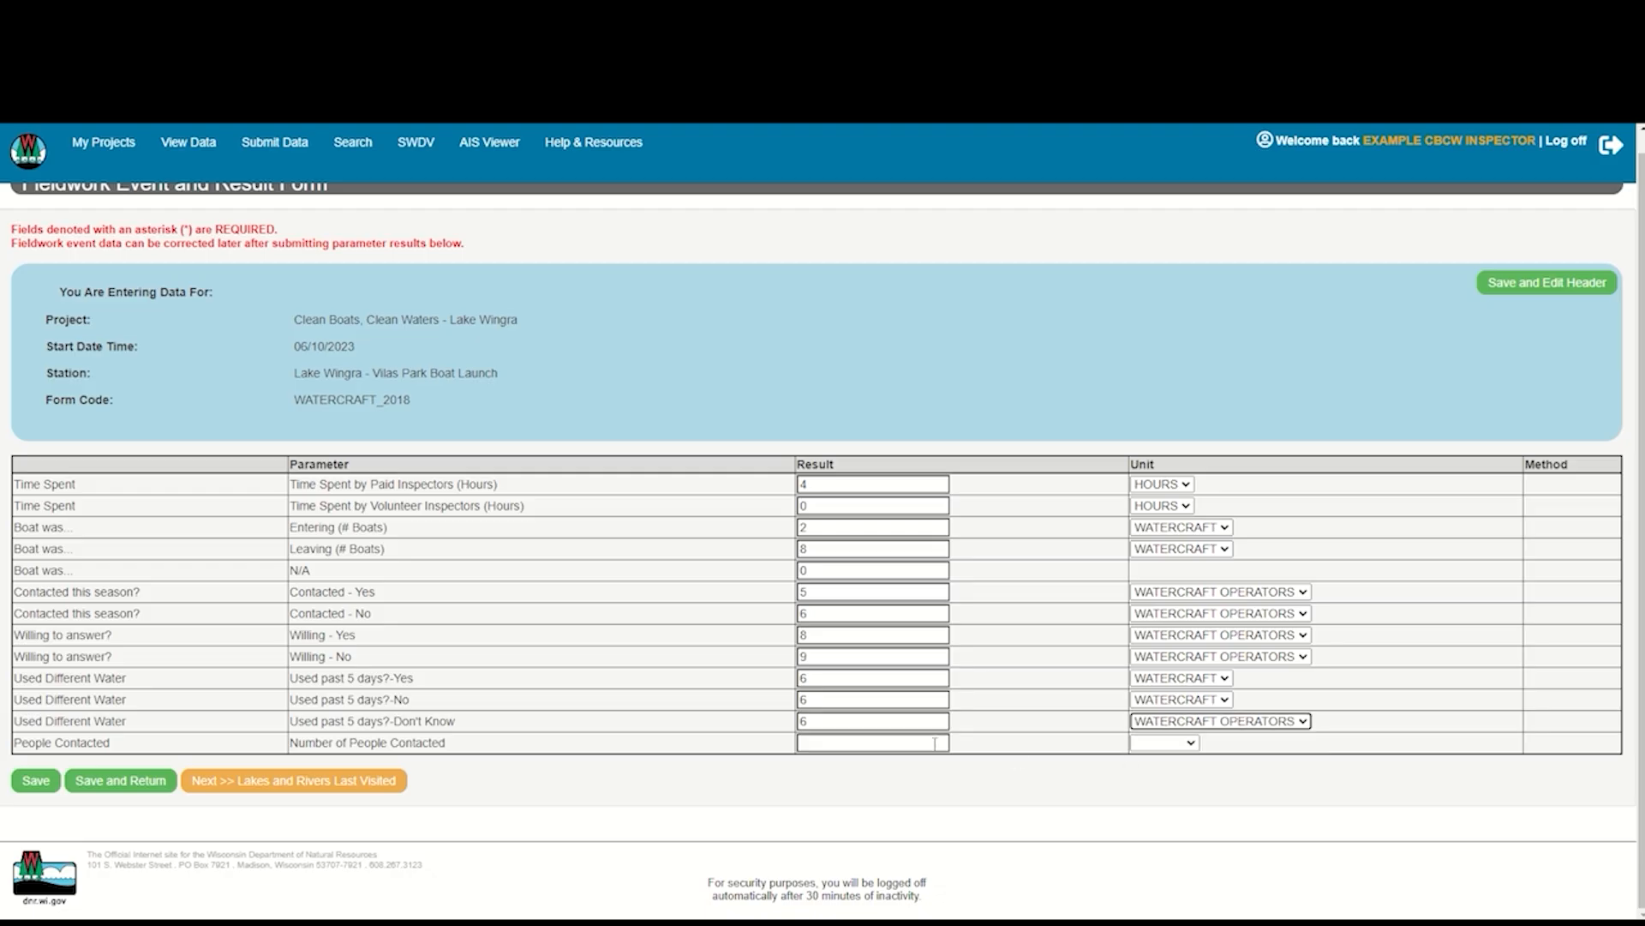
- Record 2 people contacted with unit PEOPLE
click(934, 743)
click(943, 763)
click(1165, 742)
click(1152, 774)
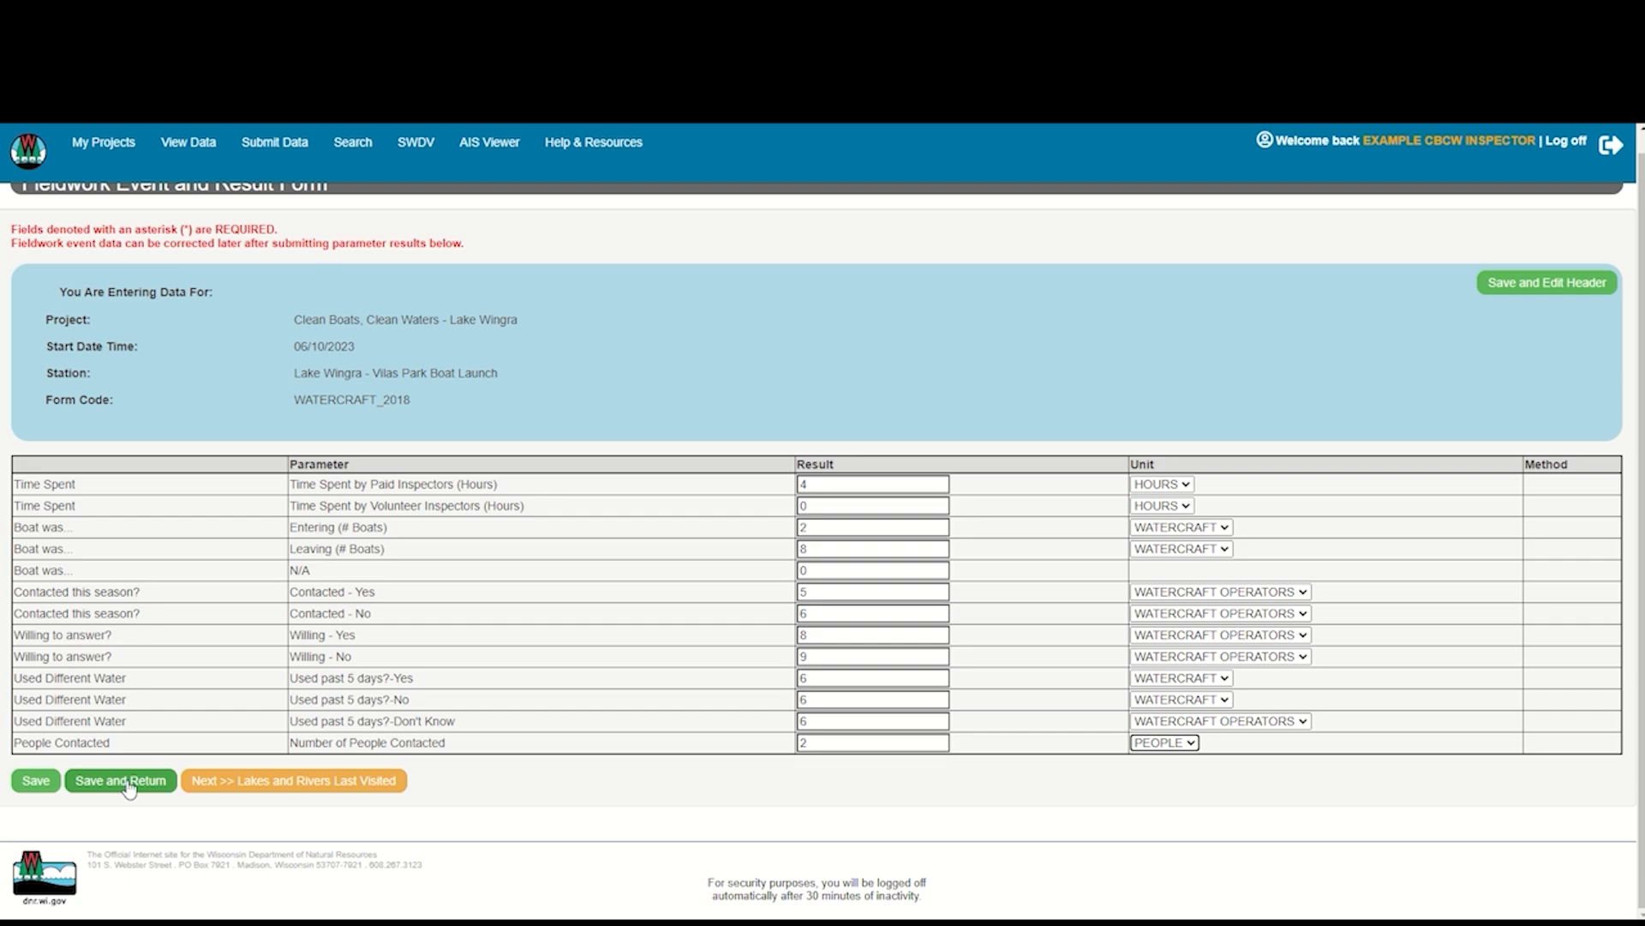
- On the Lakes and Rivers Last Visited form, enter Lake Mendota with Dane County in row 1
click(311, 790)
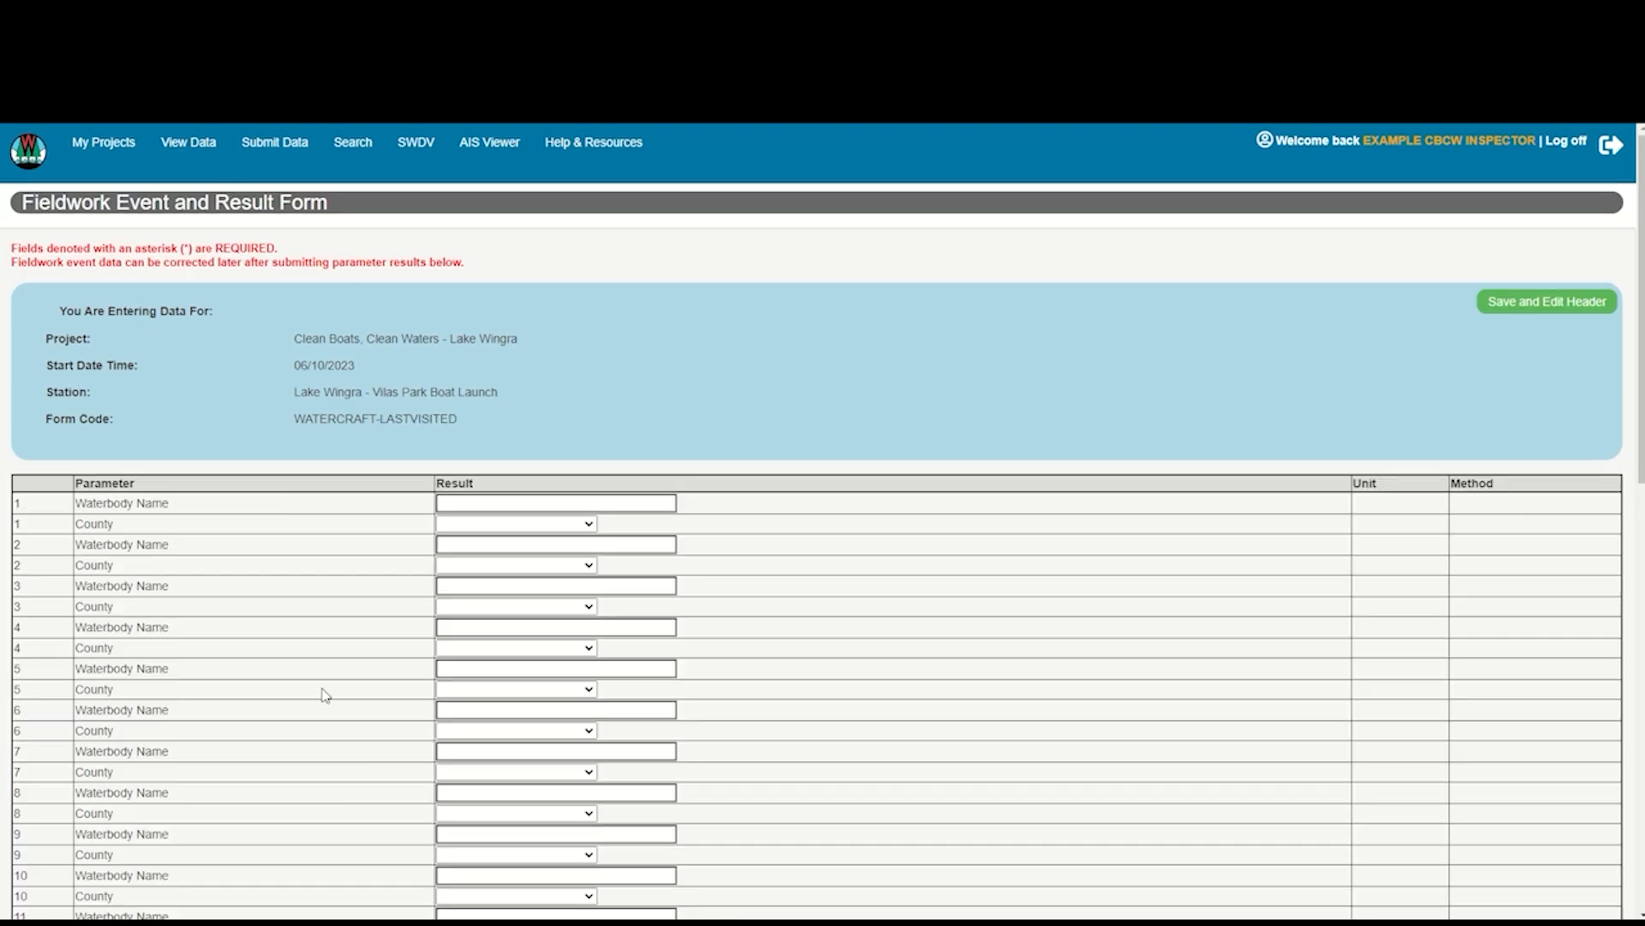
click(651, 503)
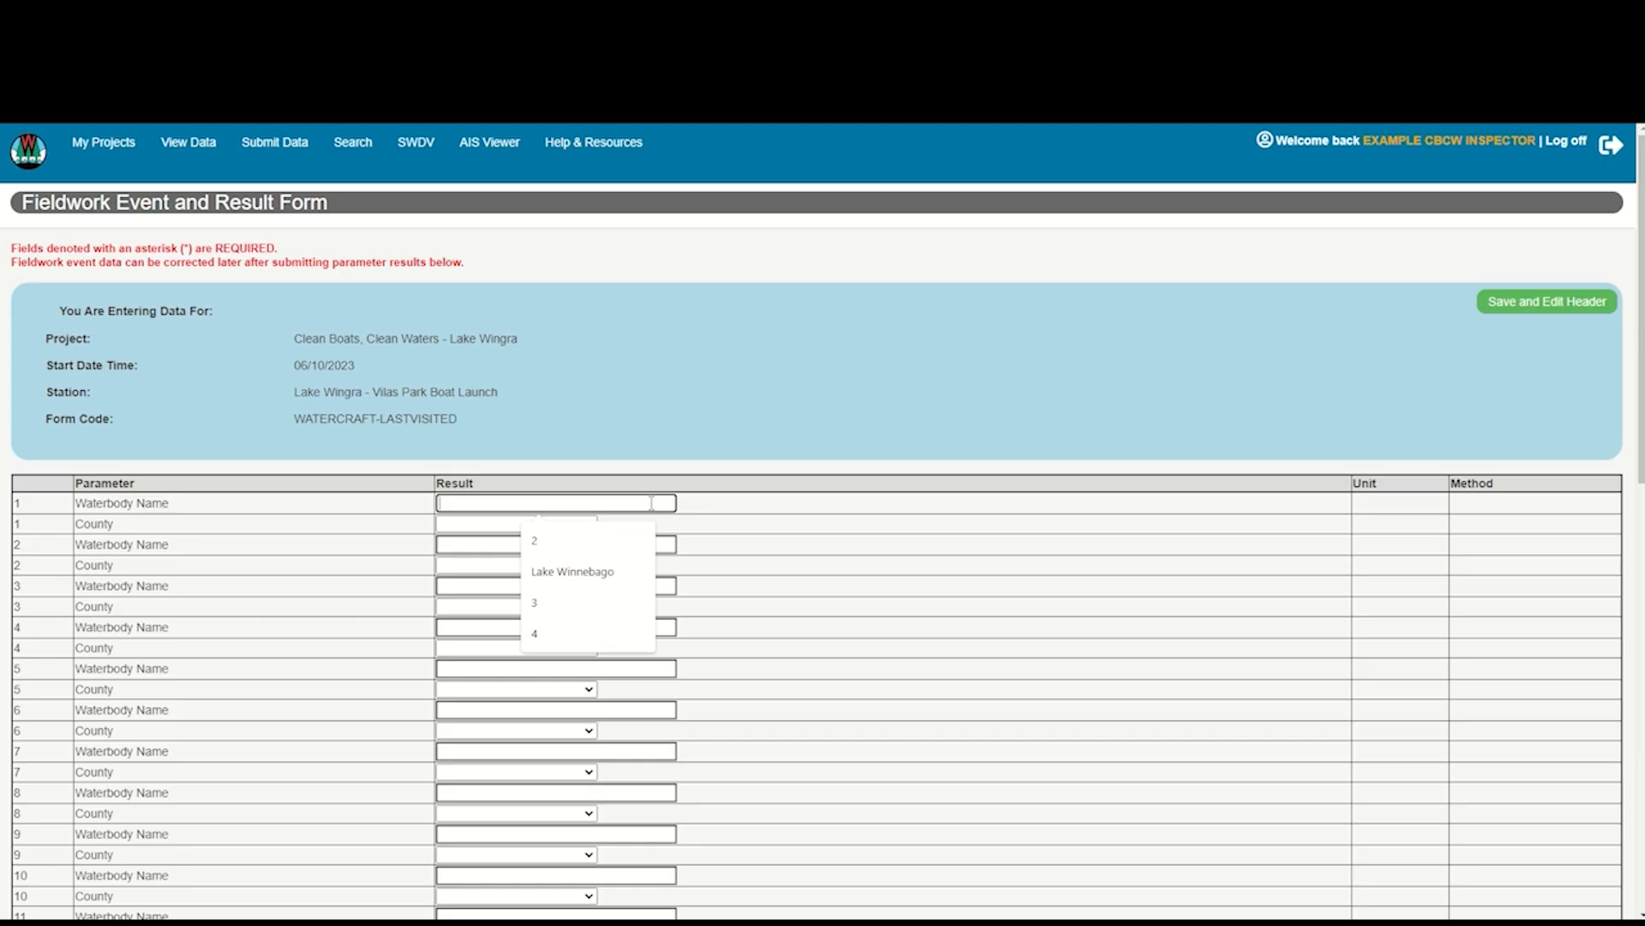
text(Lake Mendota)
click(588, 523)
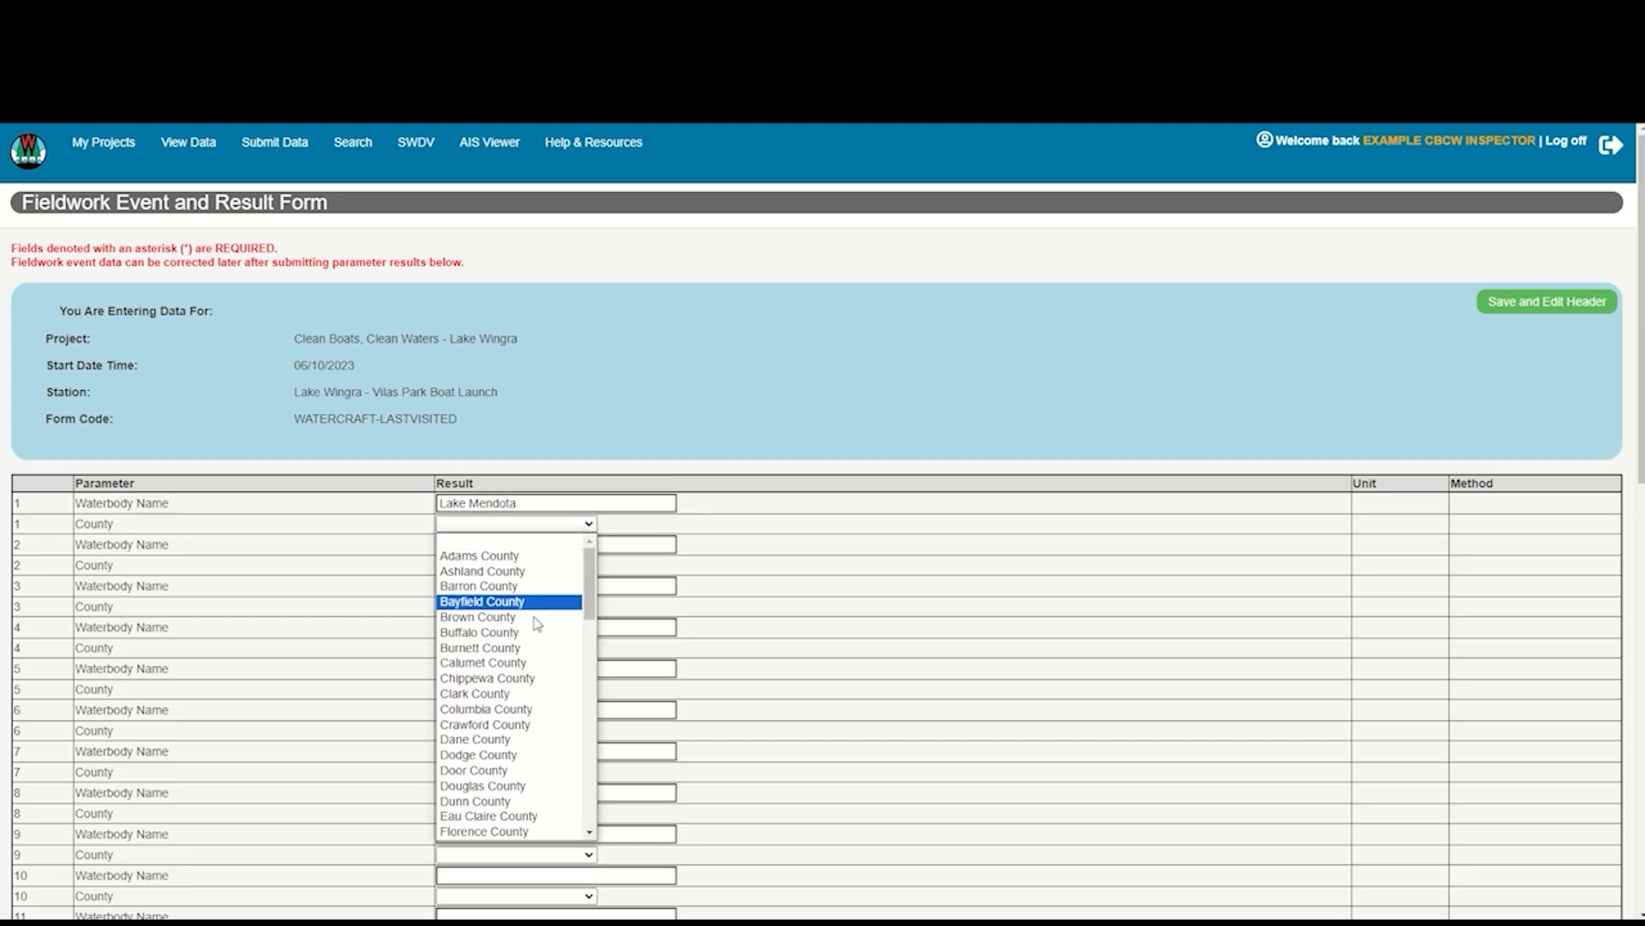
click(505, 739)
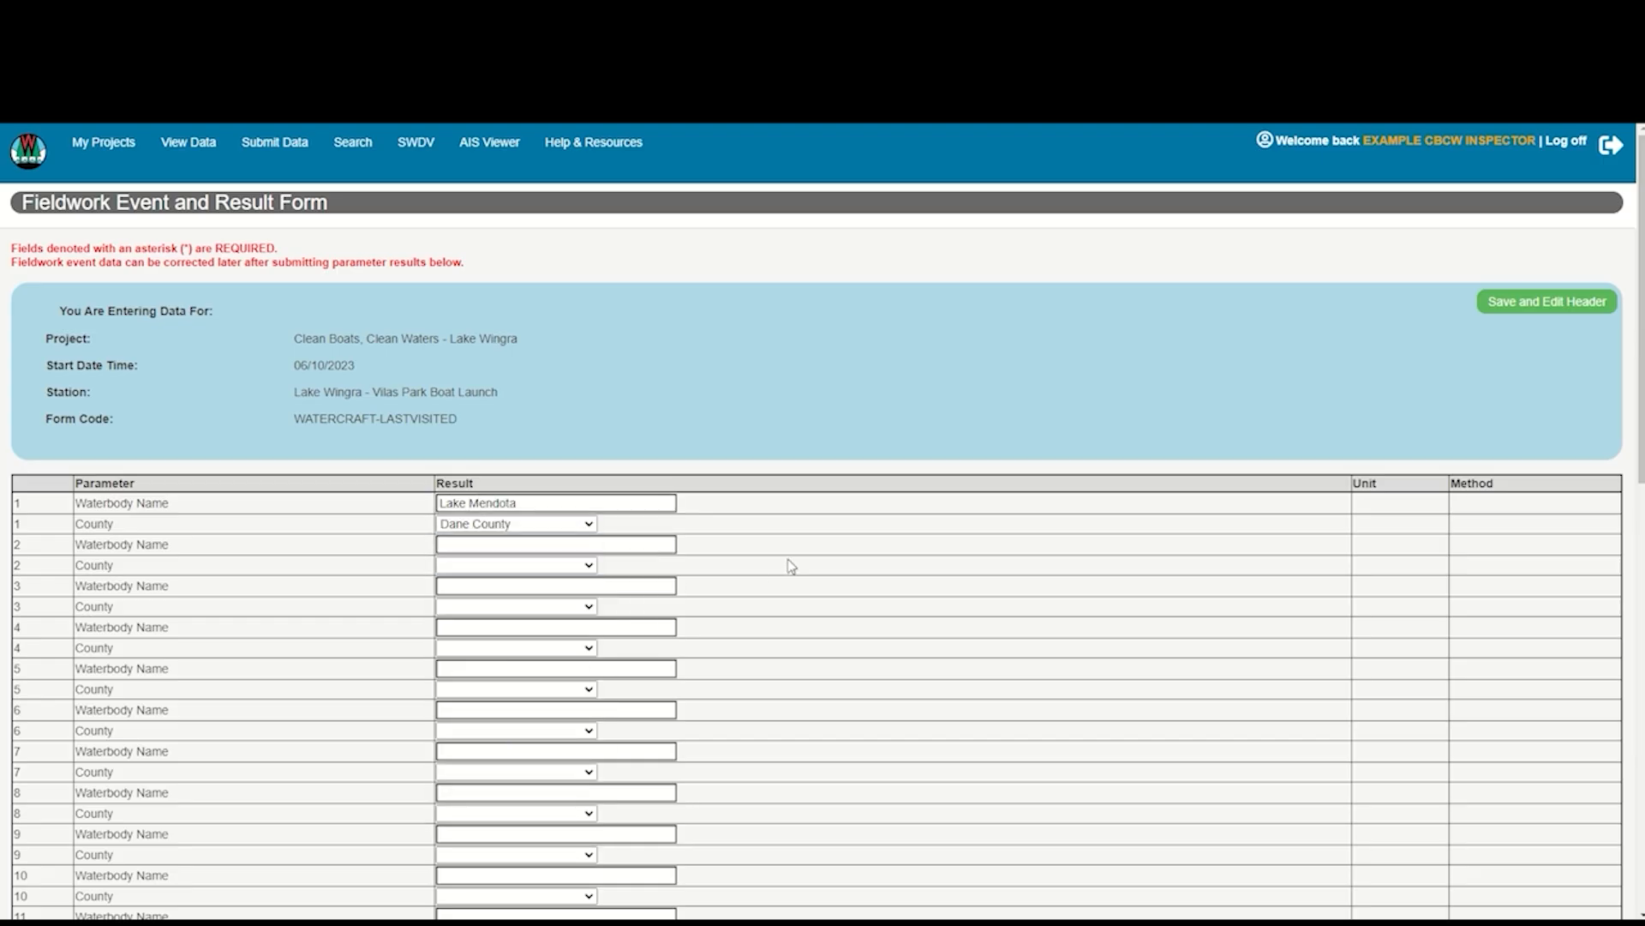
scroll(788, 559, down, 2)
scroll(626, 365, down, 5)
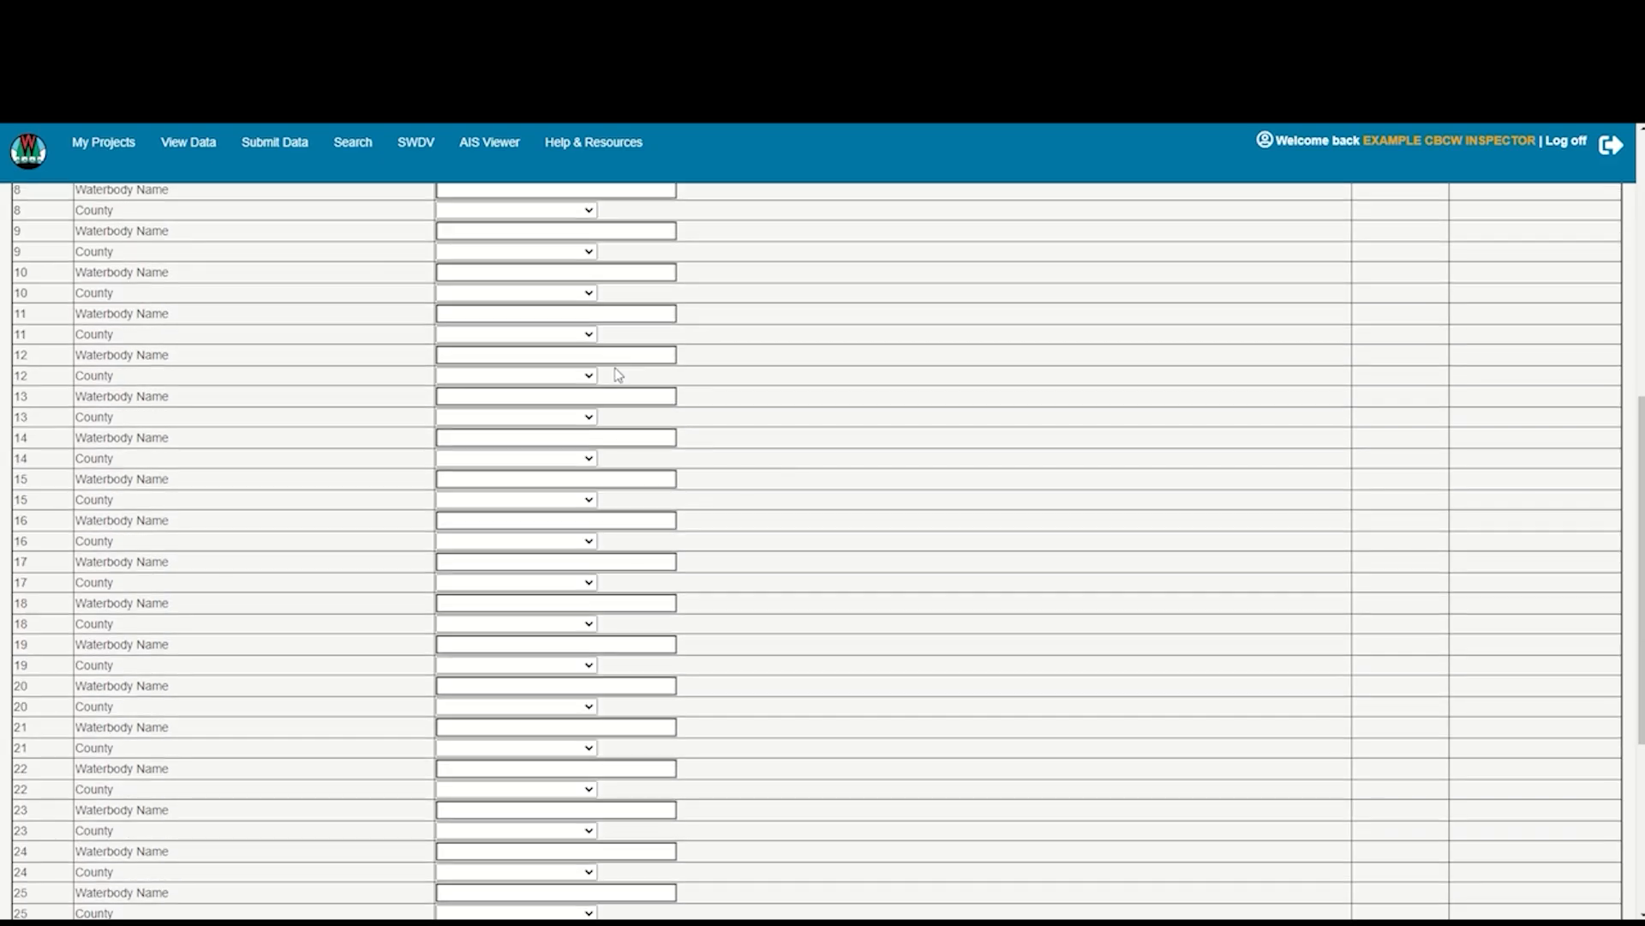
scroll(617, 374, down, 3)
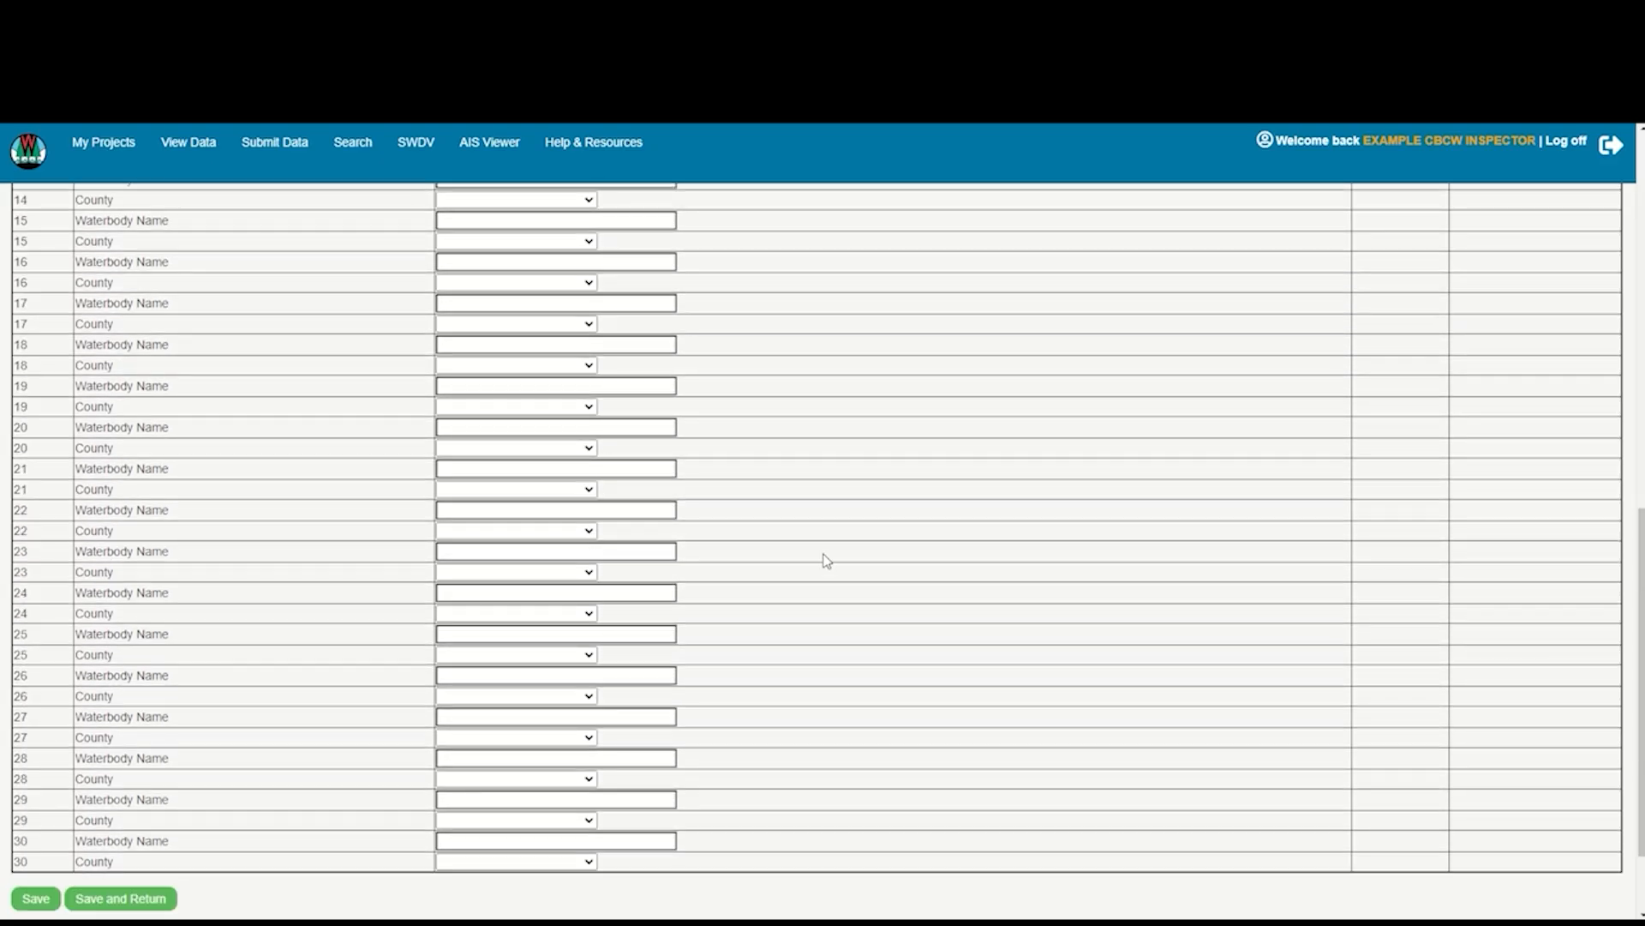
scroll(802, 503, down, 1)
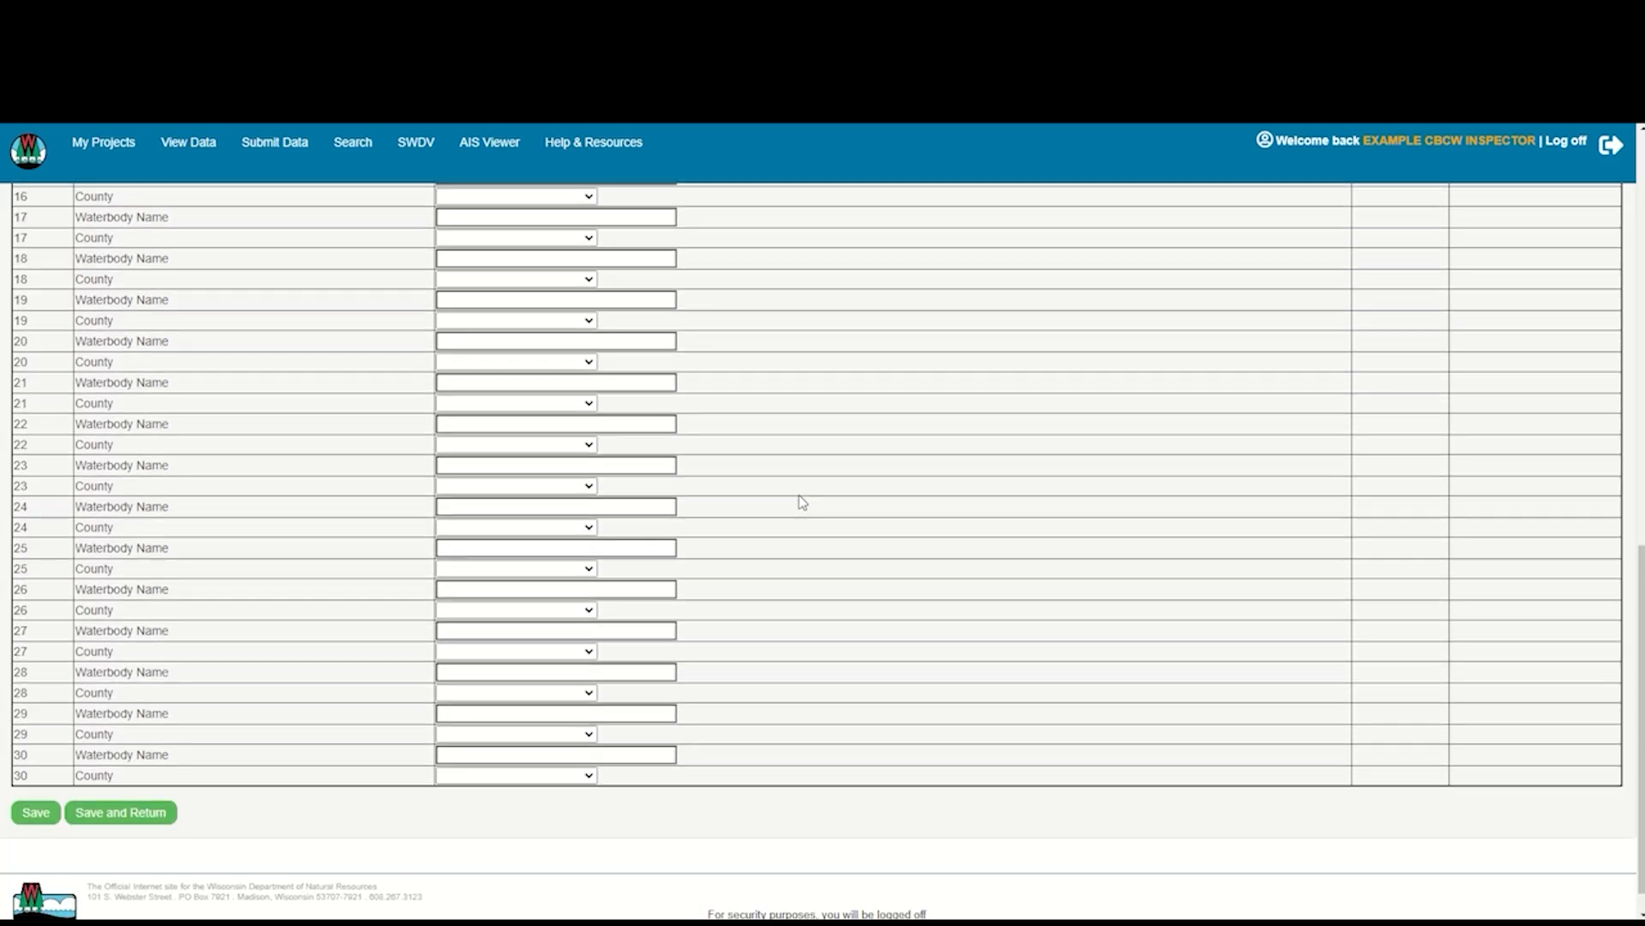
- Save and return to the data list, then start another new fieldwork record from home
click(143, 815)
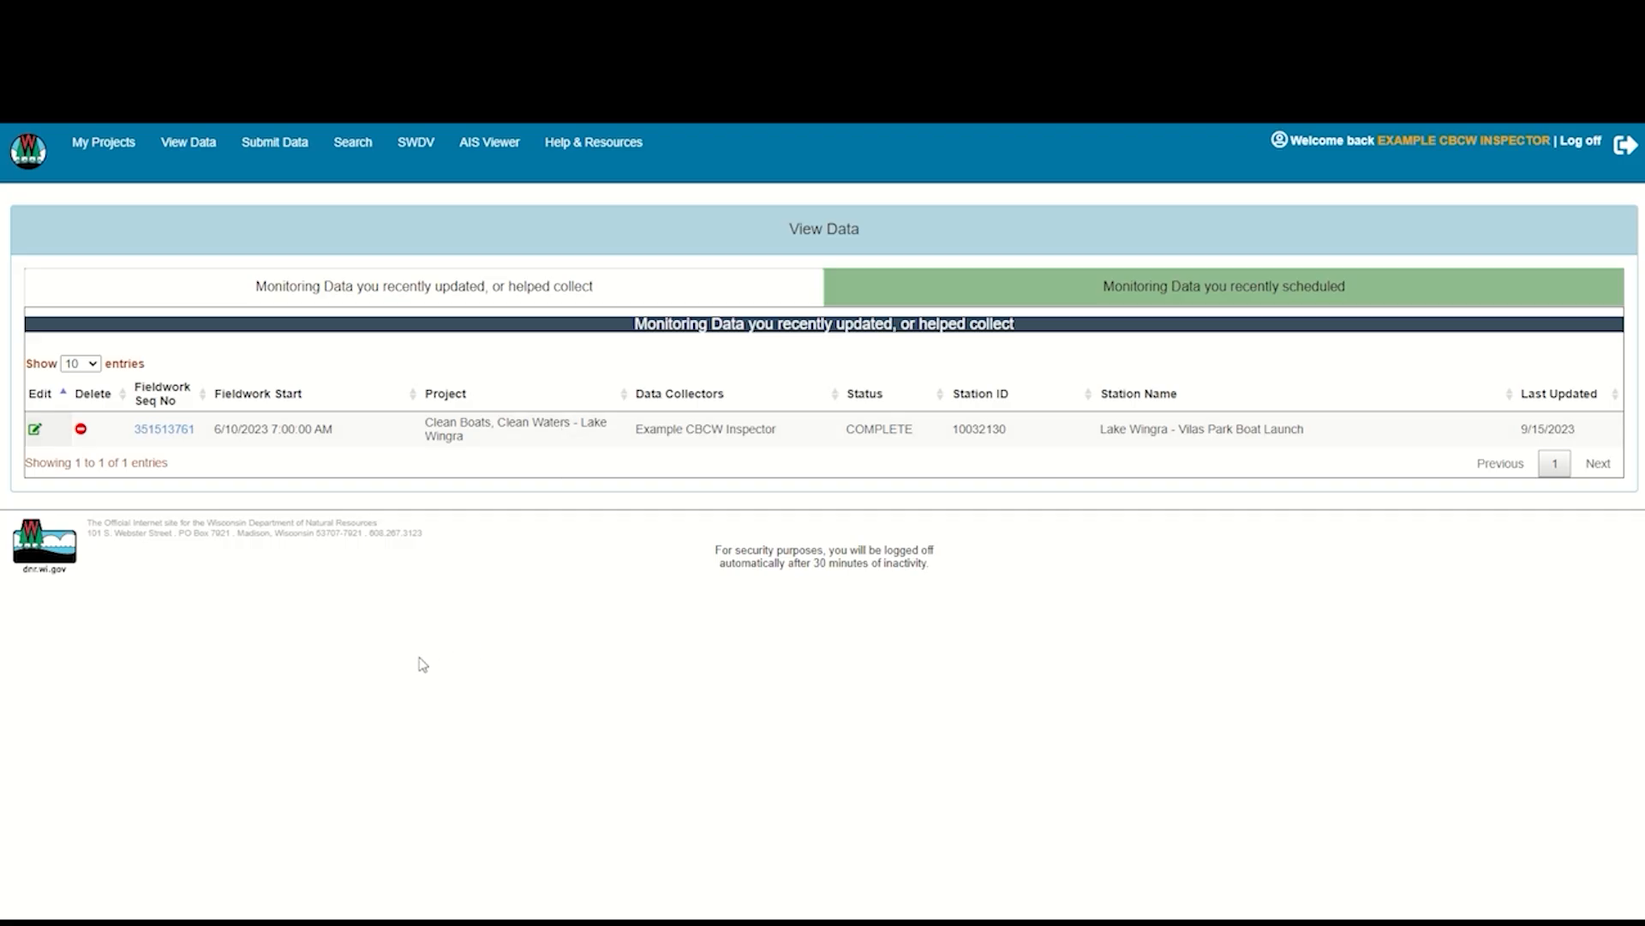
click(29, 149)
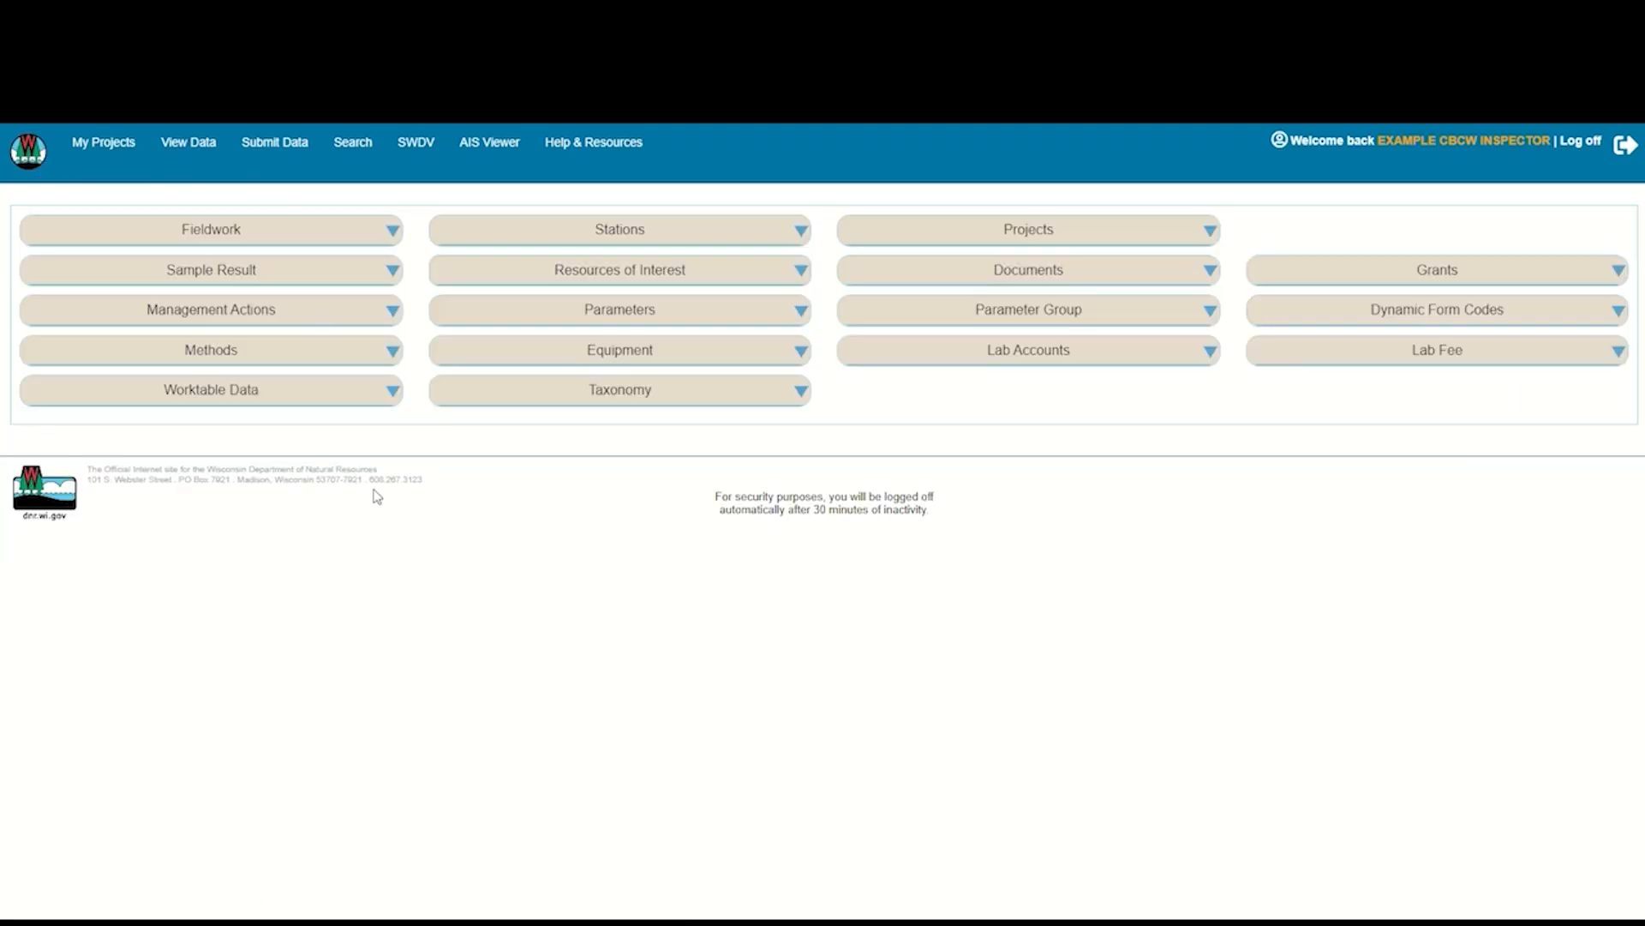
click(393, 232)
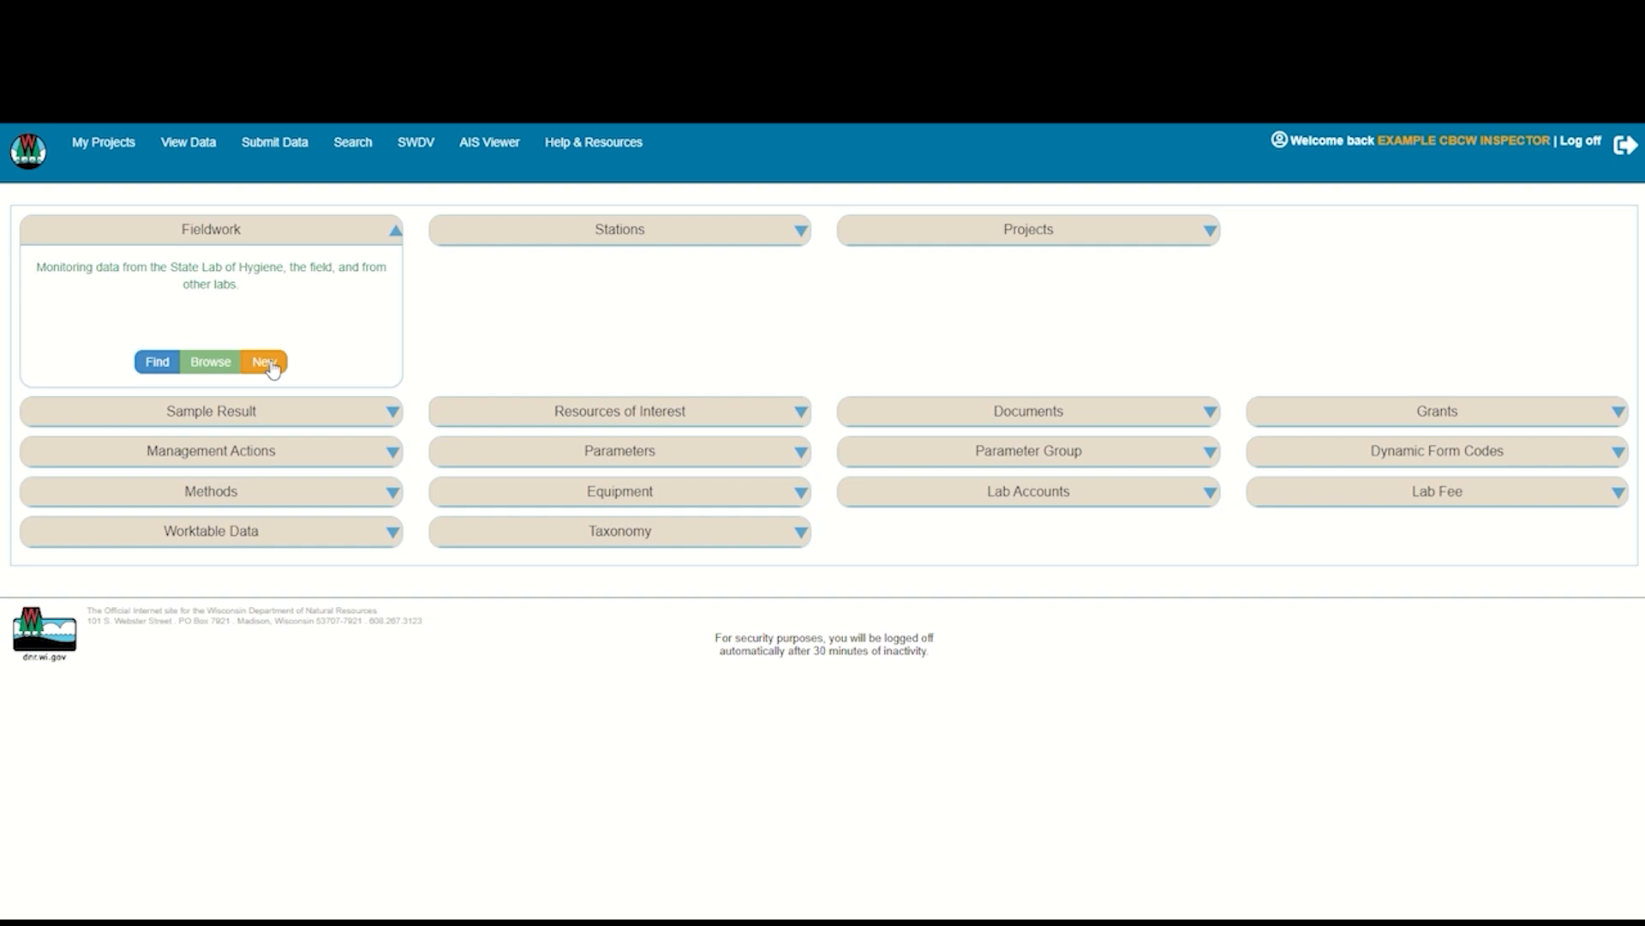
click(267, 364)
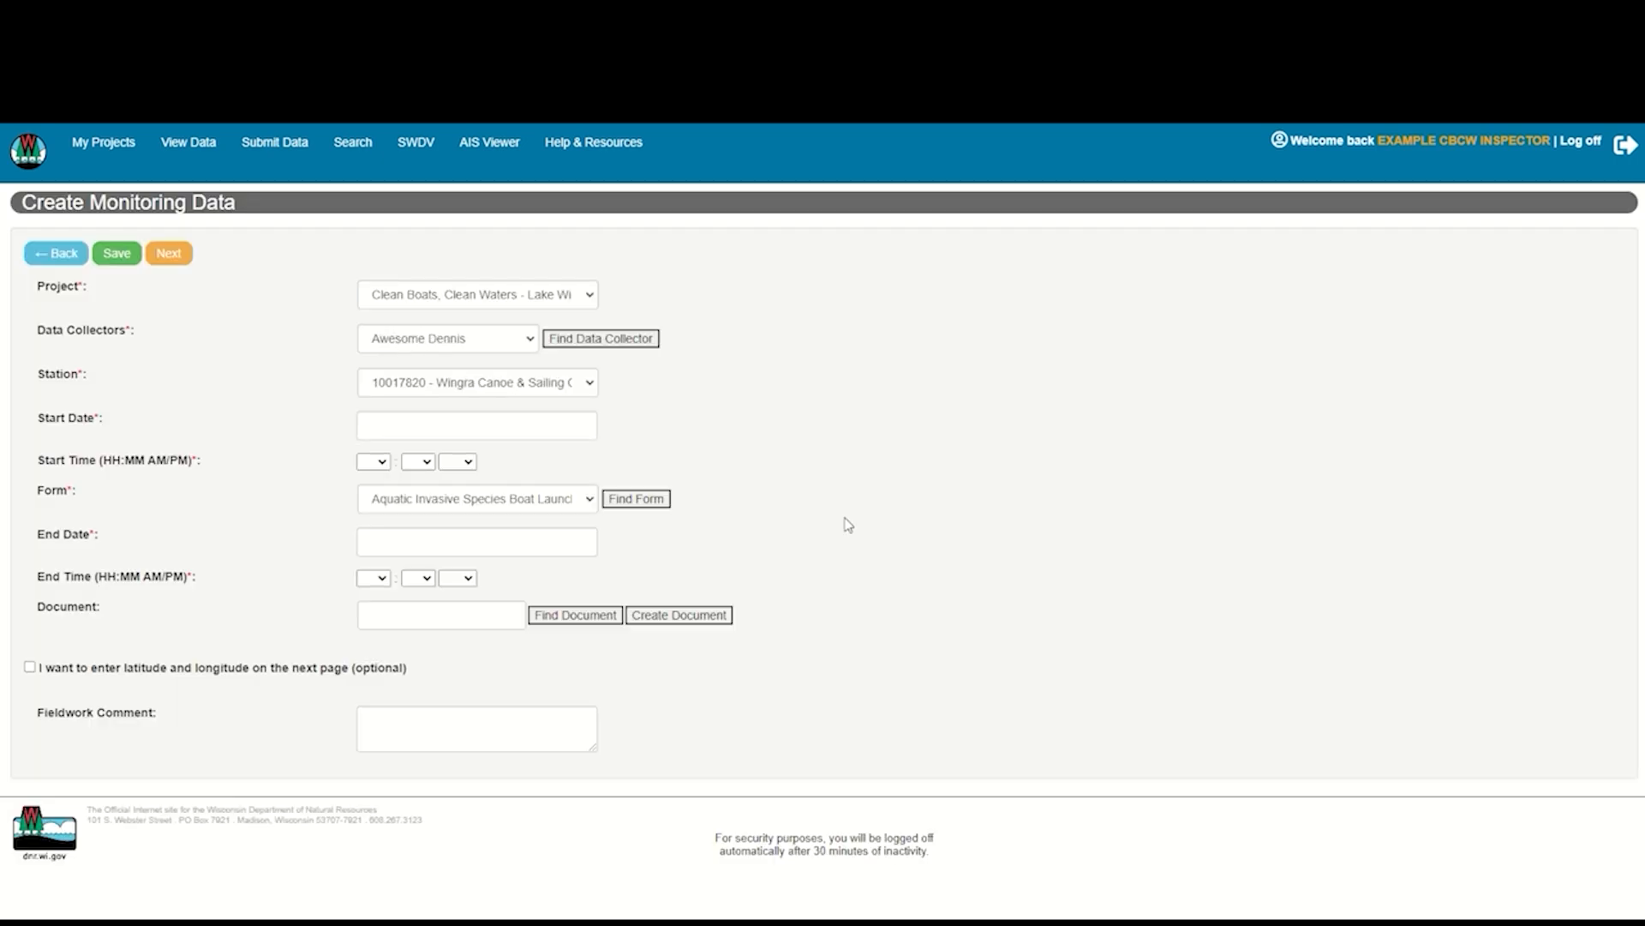